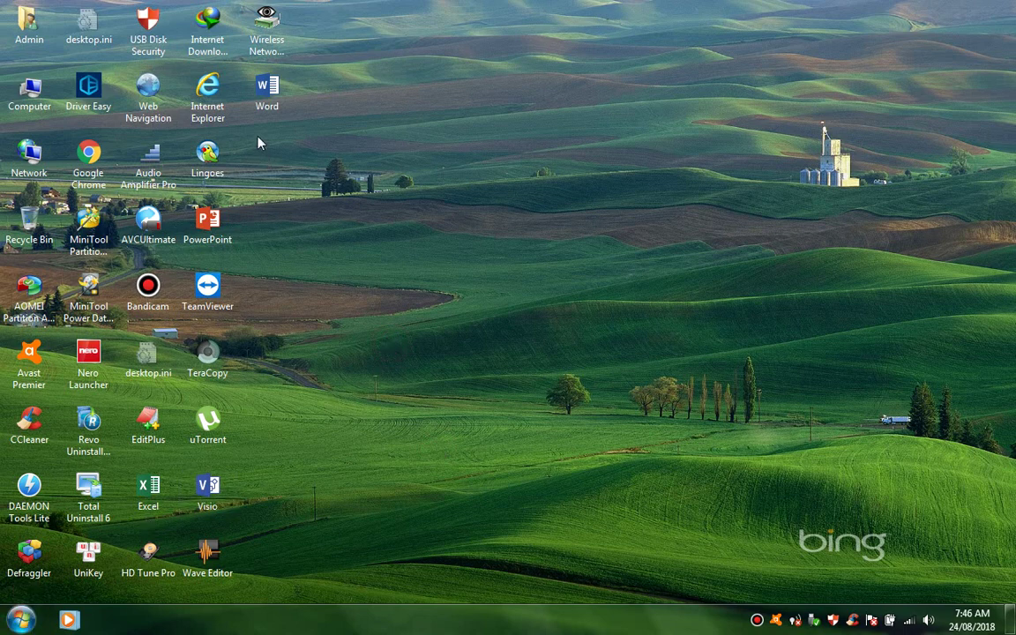
- Open Word from the desktop and create a blank document
double_click(263, 104)
right_click(412, 230)
click(437, 274)
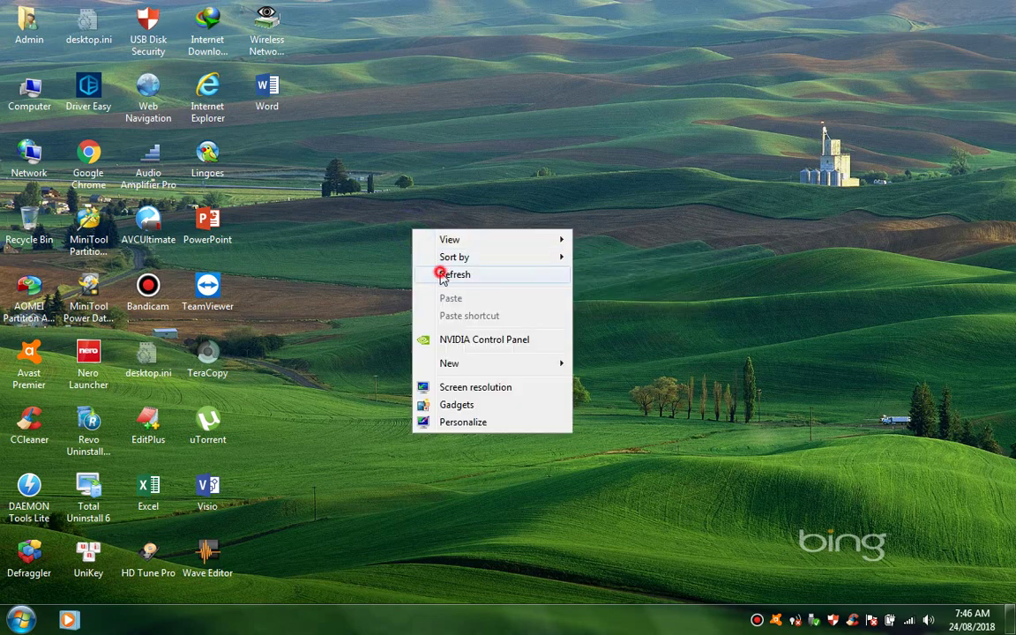
right_click(363, 205)
click(399, 249)
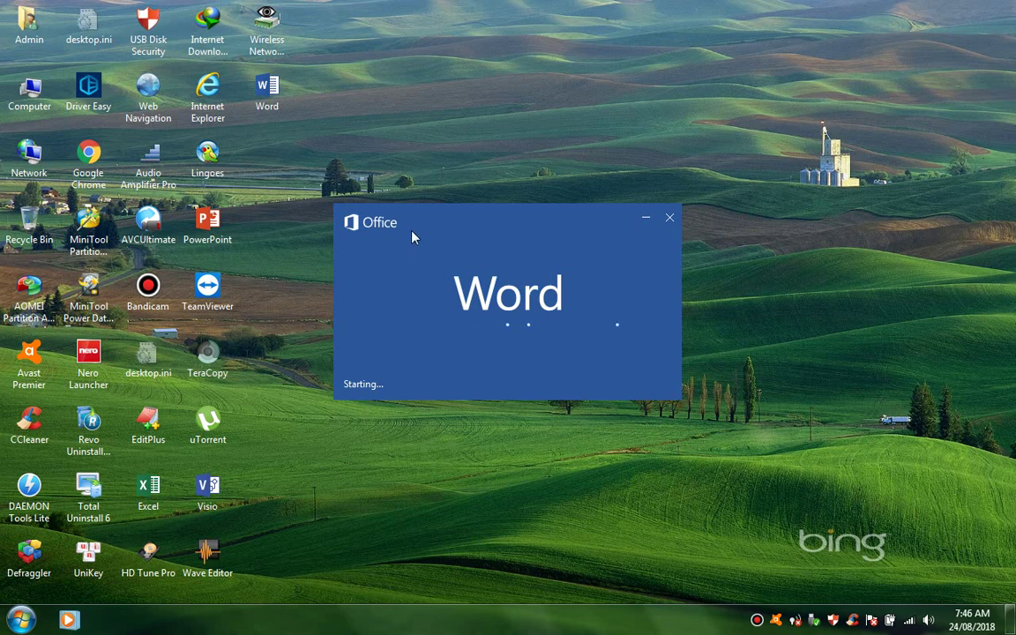
right_click(487, 56)
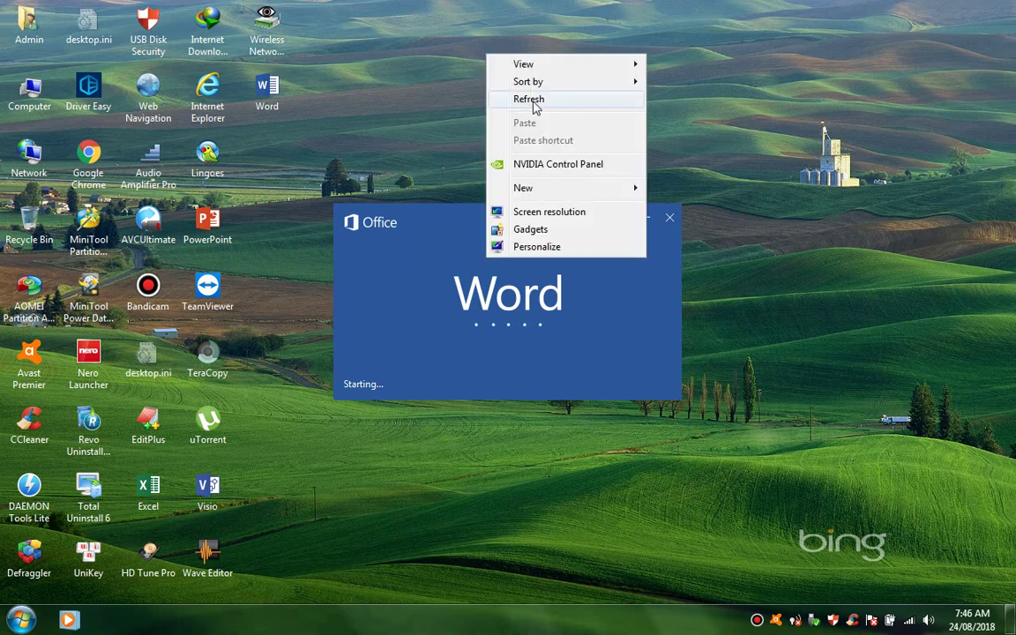
click(534, 102)
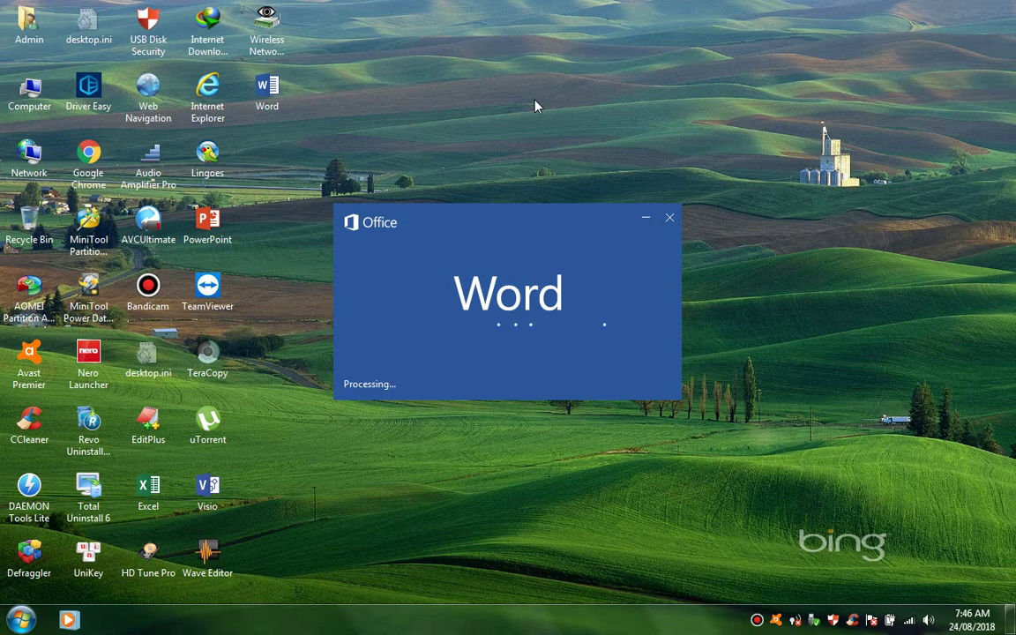
right_click(448, 32)
click(486, 79)
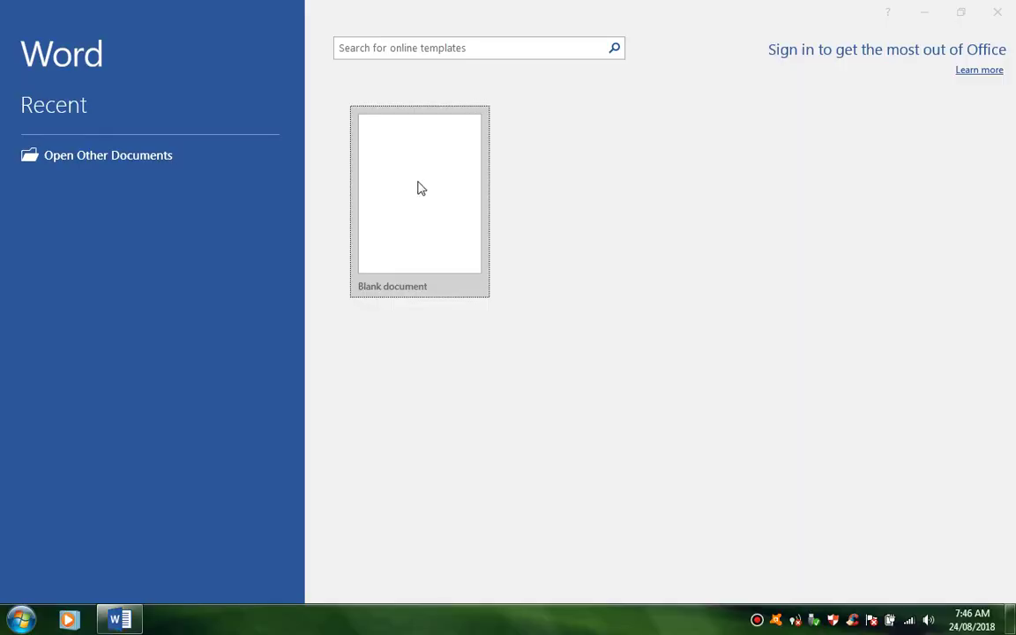
click(408, 209)
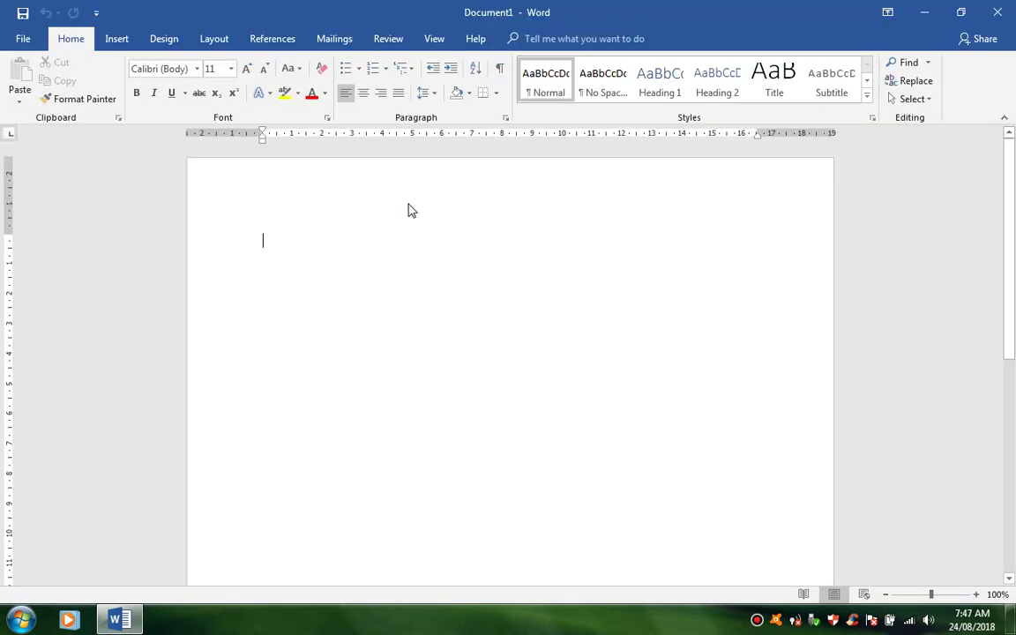
- Write "To hop phim" on the first line of the blank document
click(336, 251)
click(336, 253)
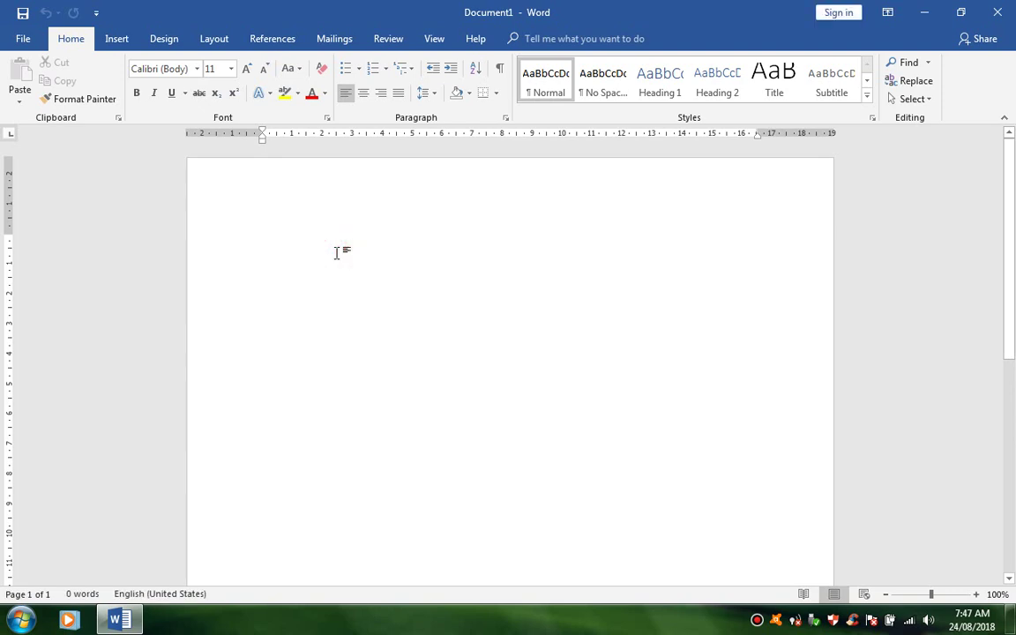
click(338, 251)
click(341, 247)
text(too)
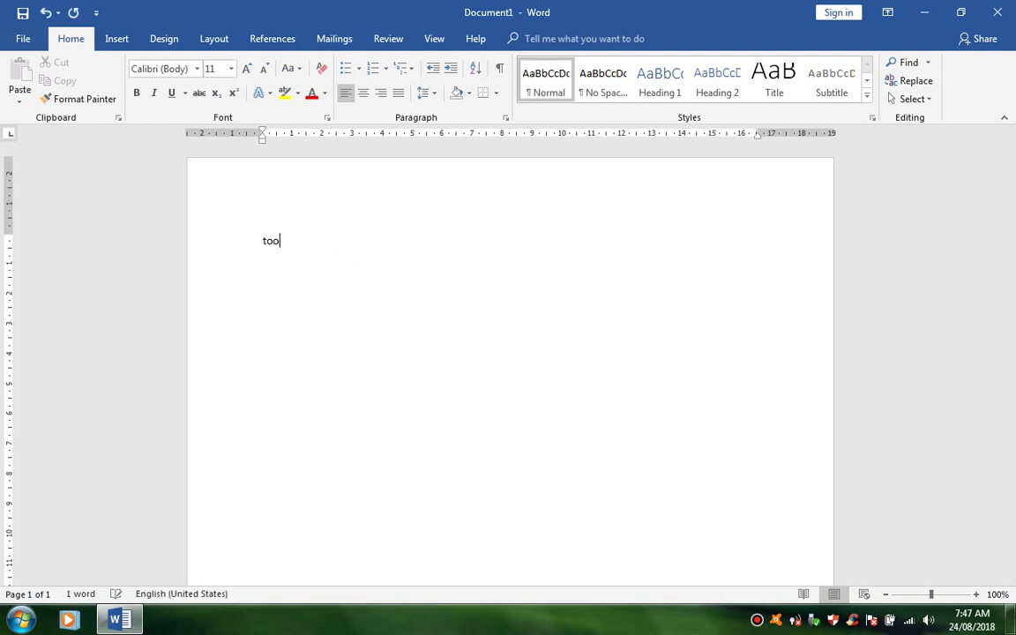
key(BackSpace)
key(BackSpace)
text(o)
text( oop phim)
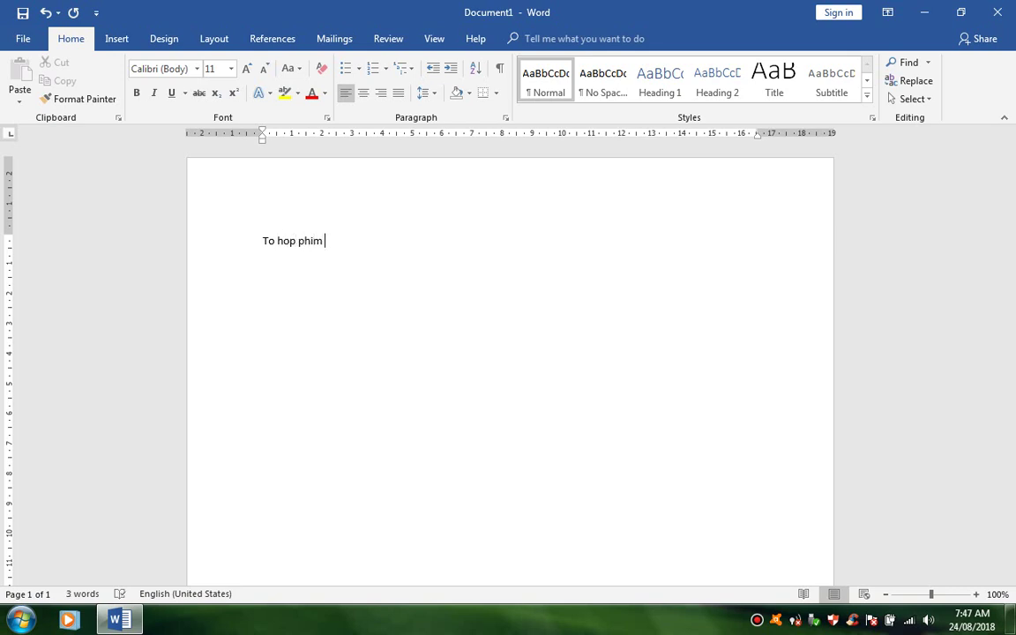
- Add the shortcut "Win + R" on a new line below "To hop phim"
text( ww)
key(BackSpace)
text(in R)
click(281, 265)
text(+)
click(315, 272)
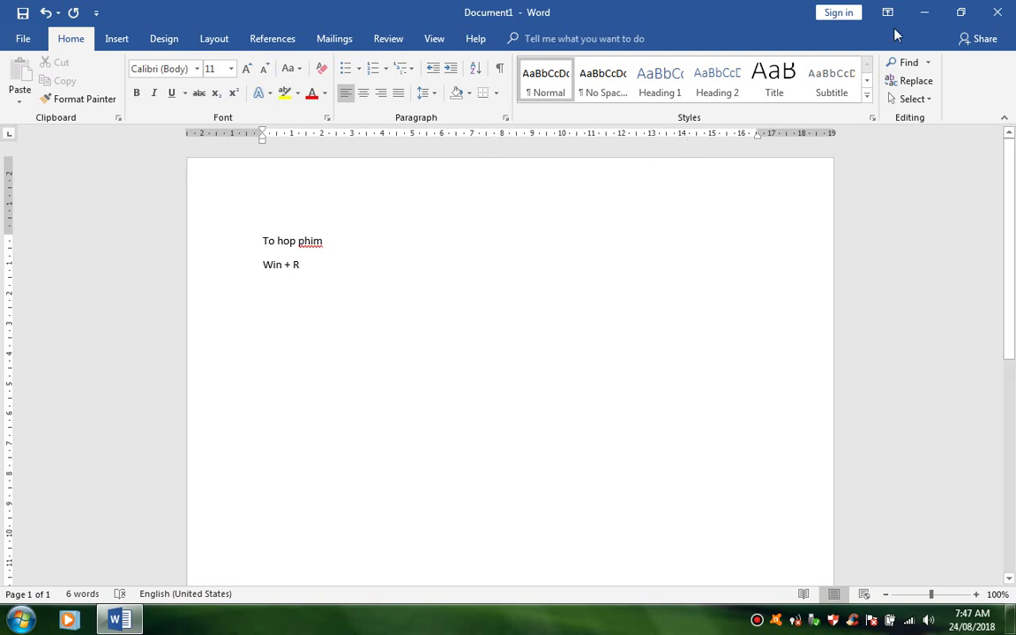
- Minimize the document and launch System Information by running msinfo32 from the Run dialog
click(925, 12)
right_click(385, 298)
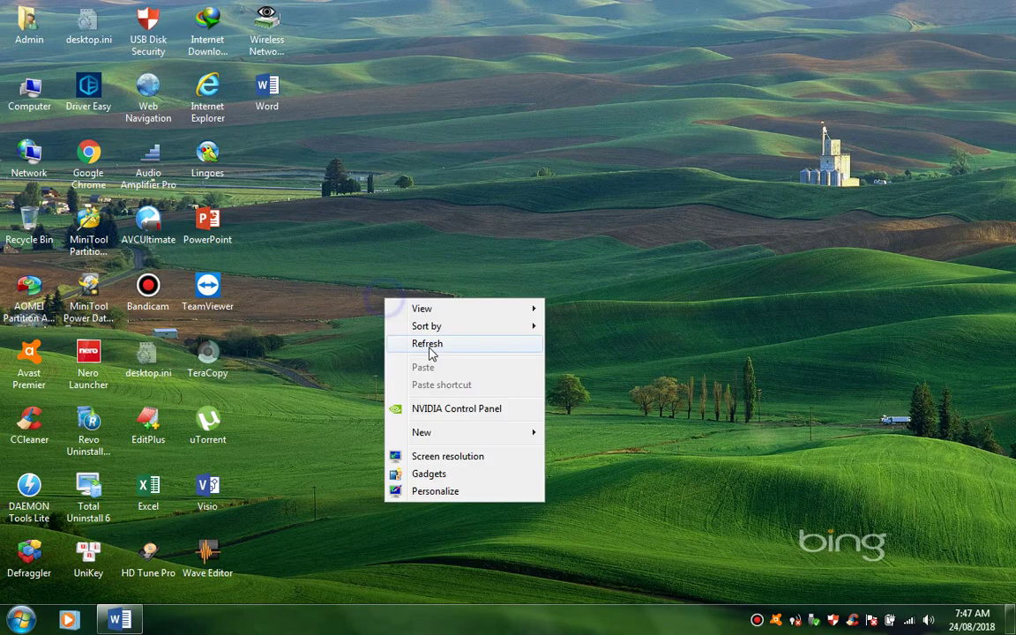
click(430, 349)
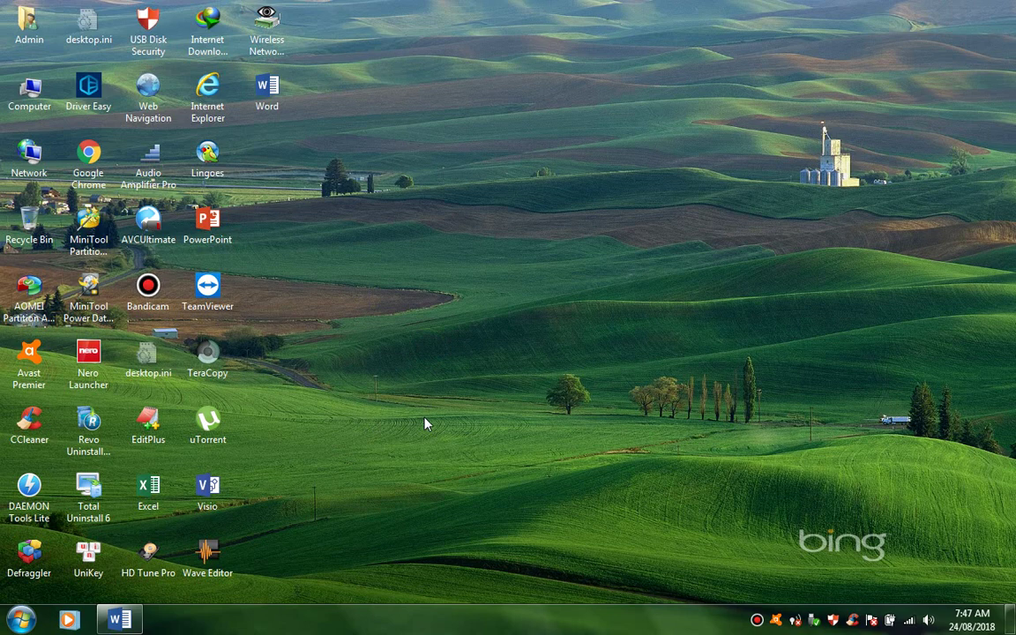
key(super+r)
click(133, 501)
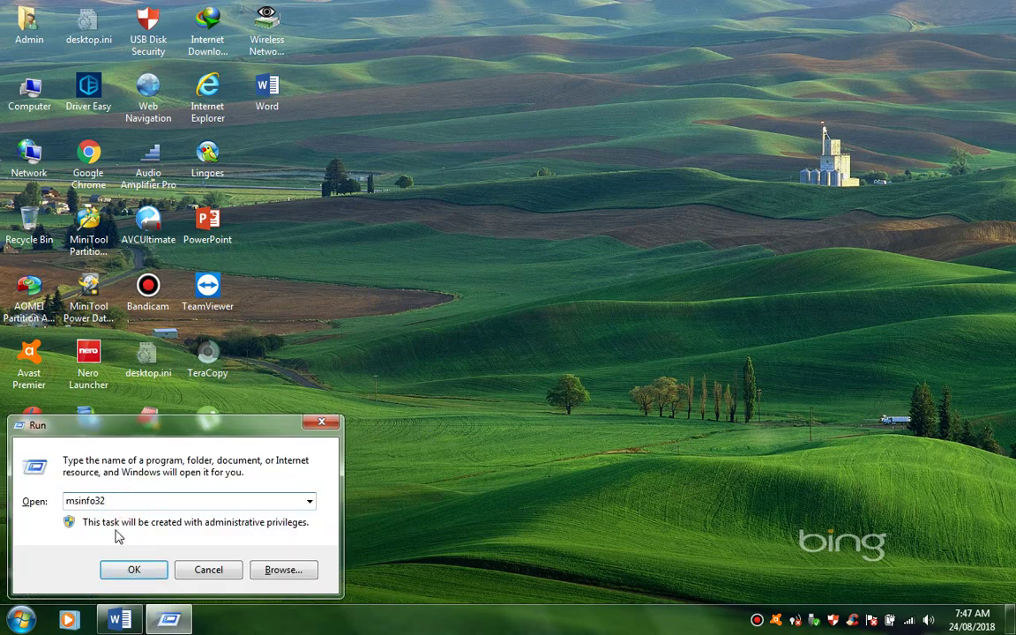
click(133, 570)
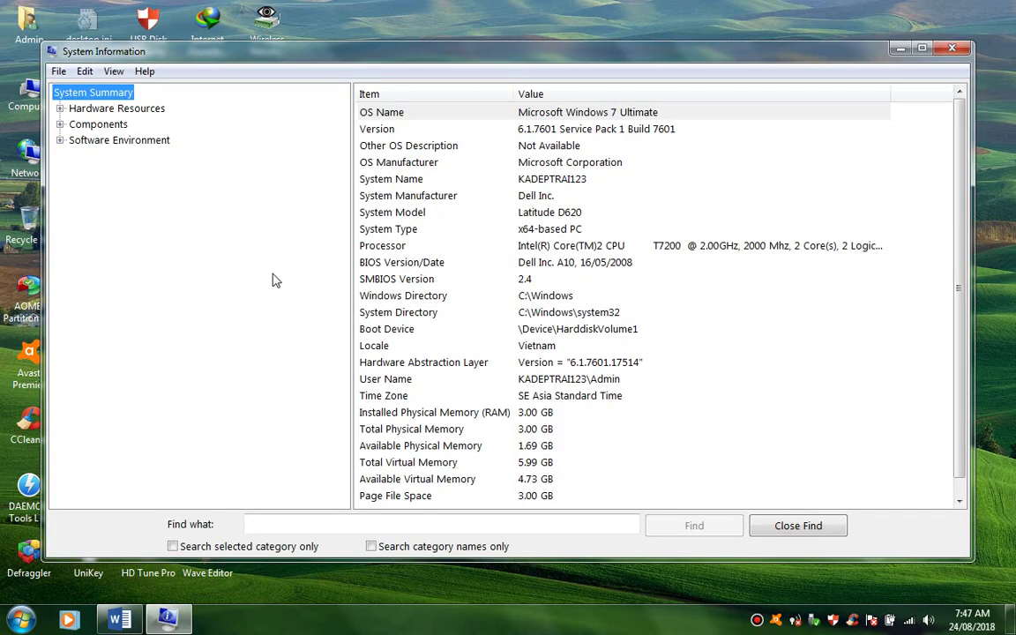
- Expand Hardware Resources, Components and Software Environment to review the system categories, and minimize System Information
click(59, 108)
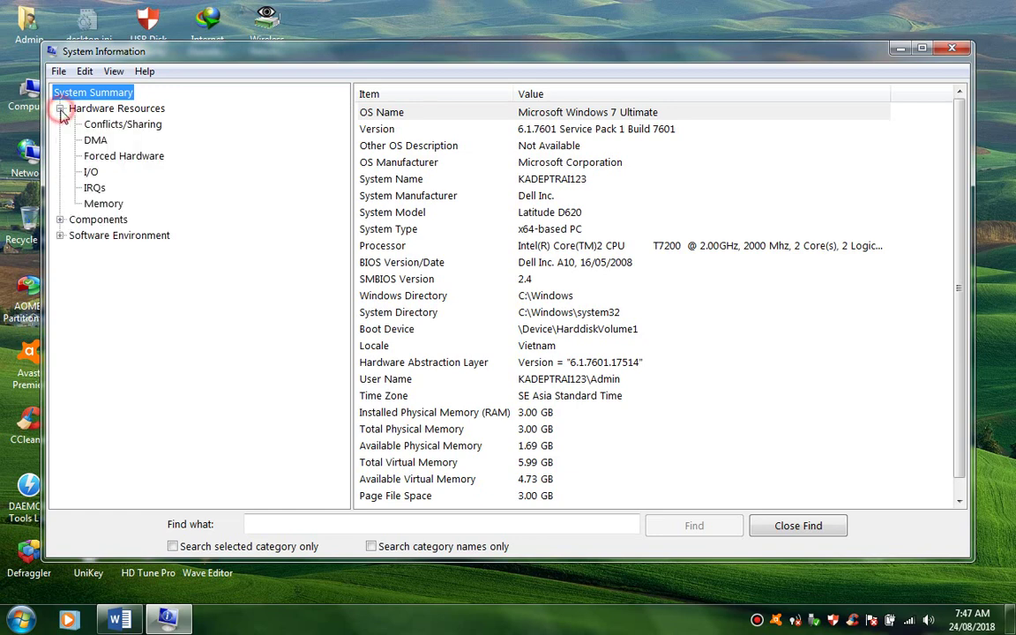
click(59, 219)
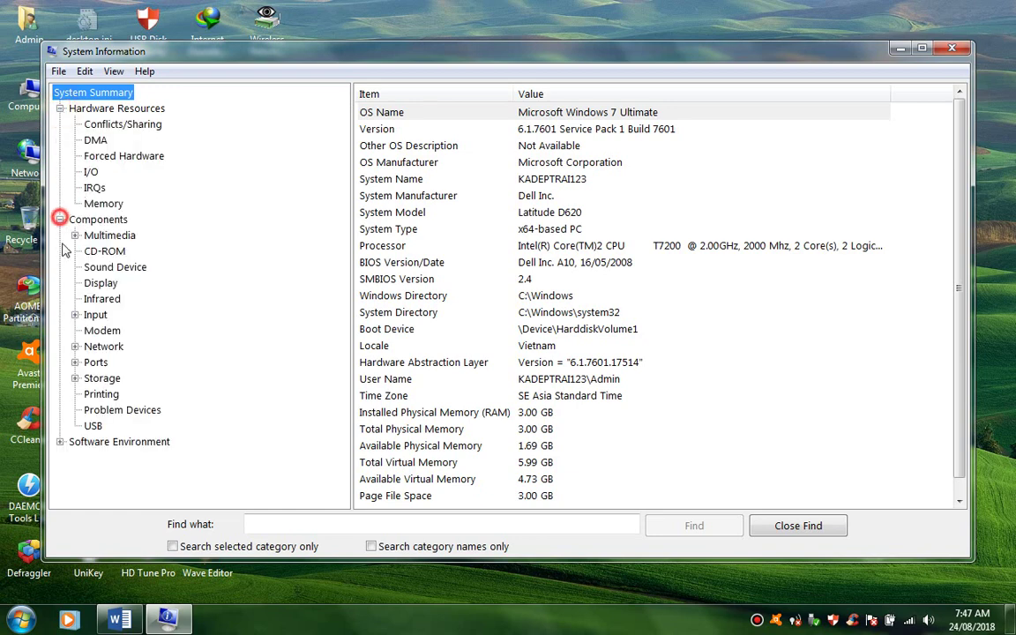
click(59, 441)
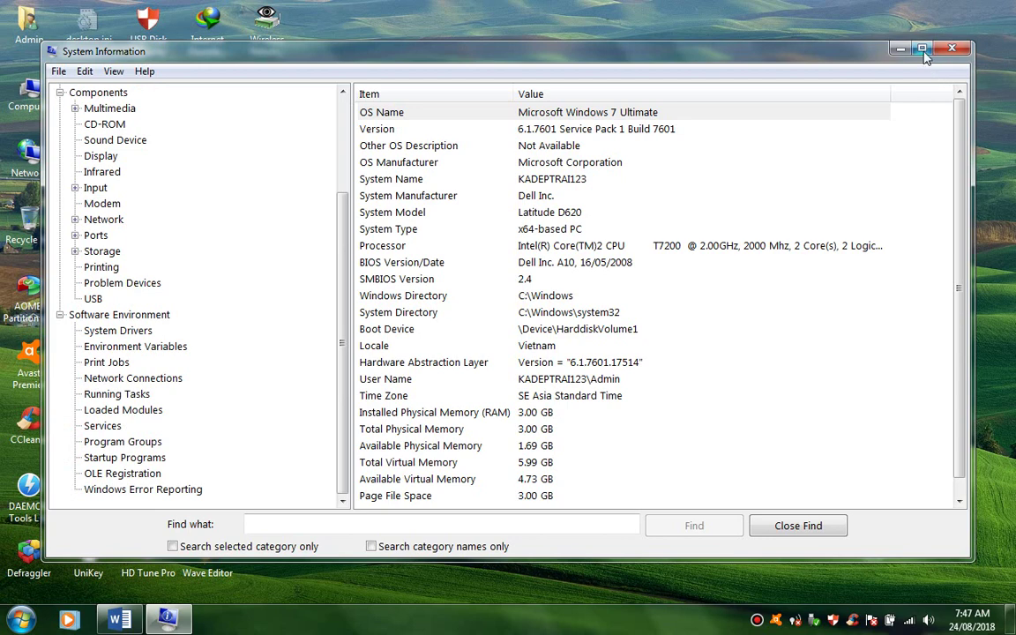
double_click(832, 49)
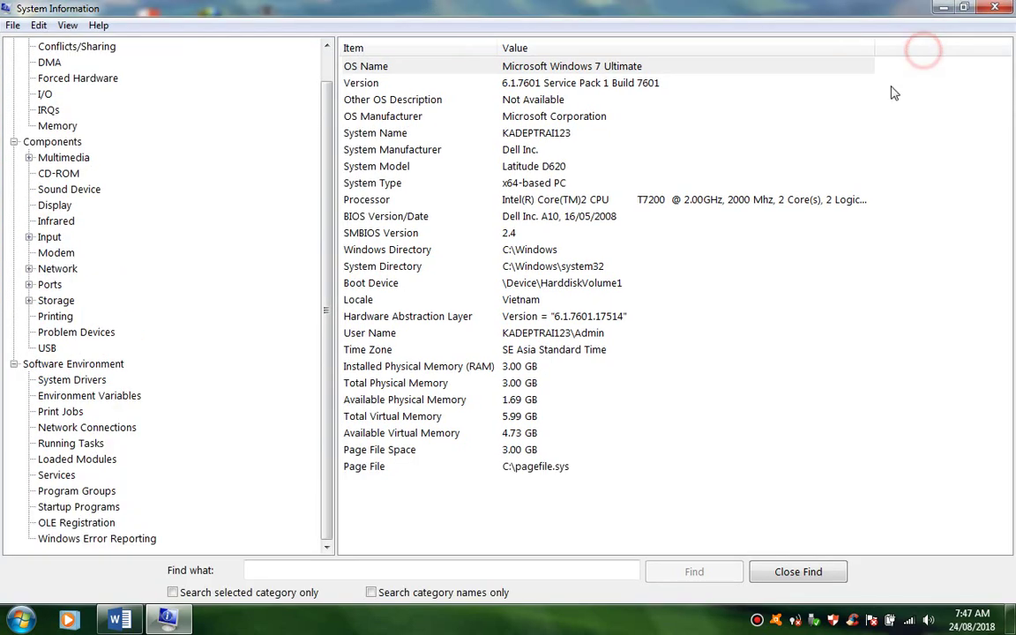
click(966, 11)
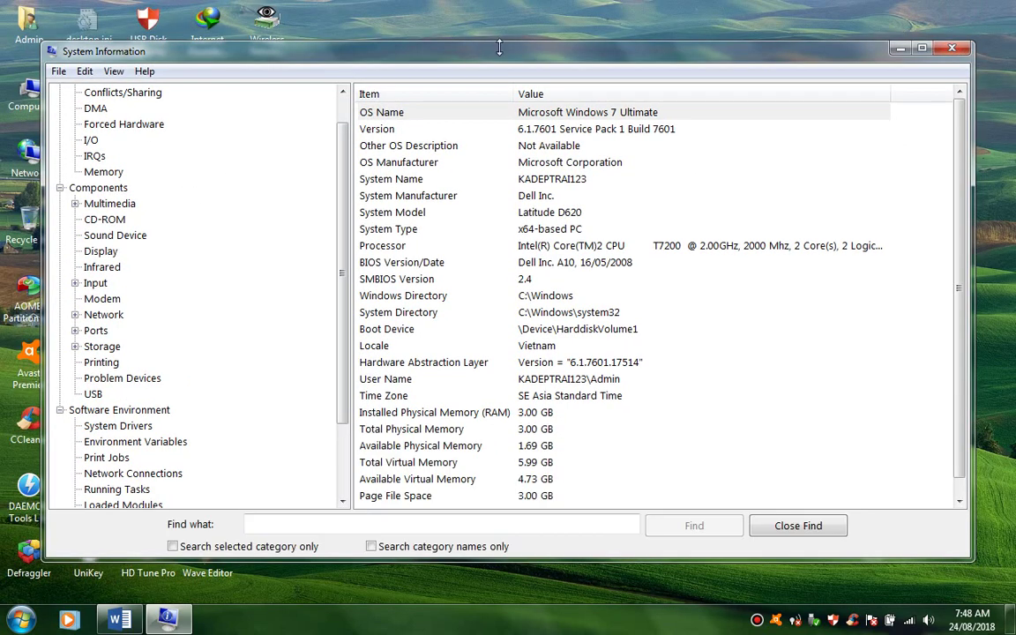
click(896, 50)
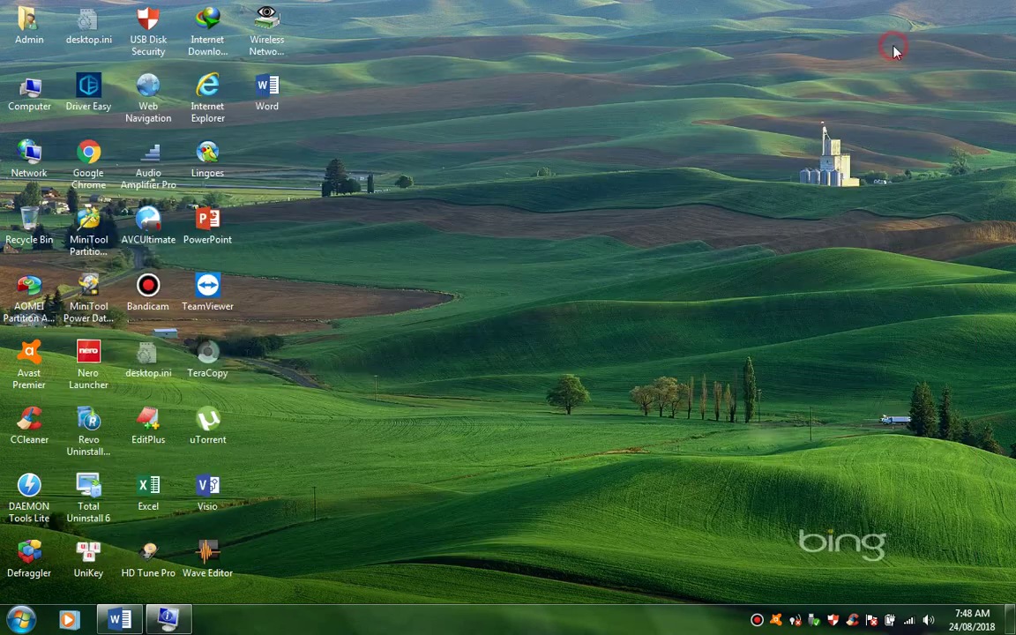
- Open Computer Management through the Manage option of the desktop's Computer item
right_click(30, 93)
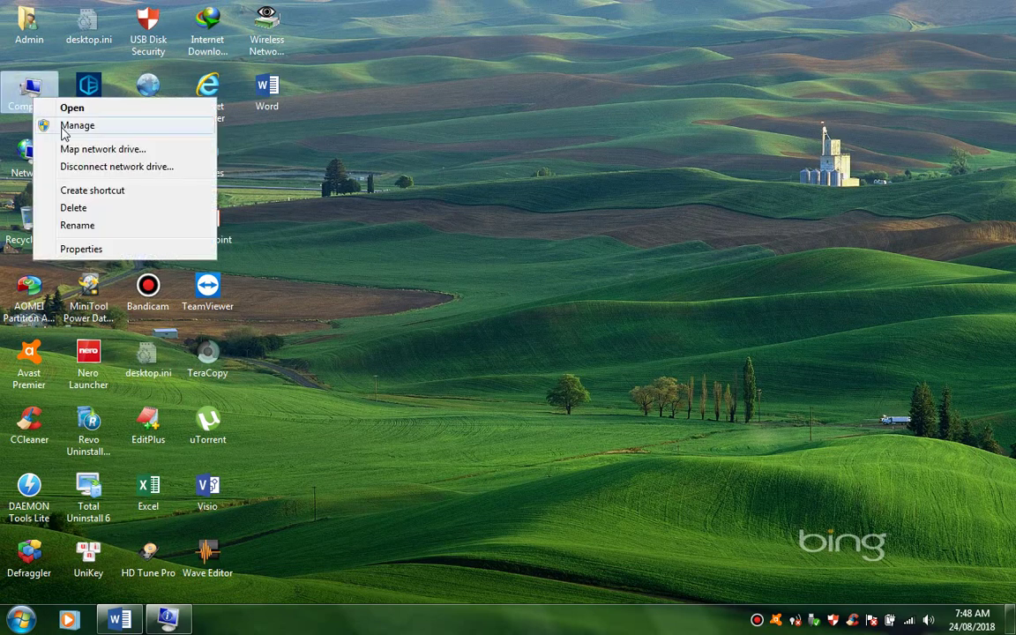
click(64, 128)
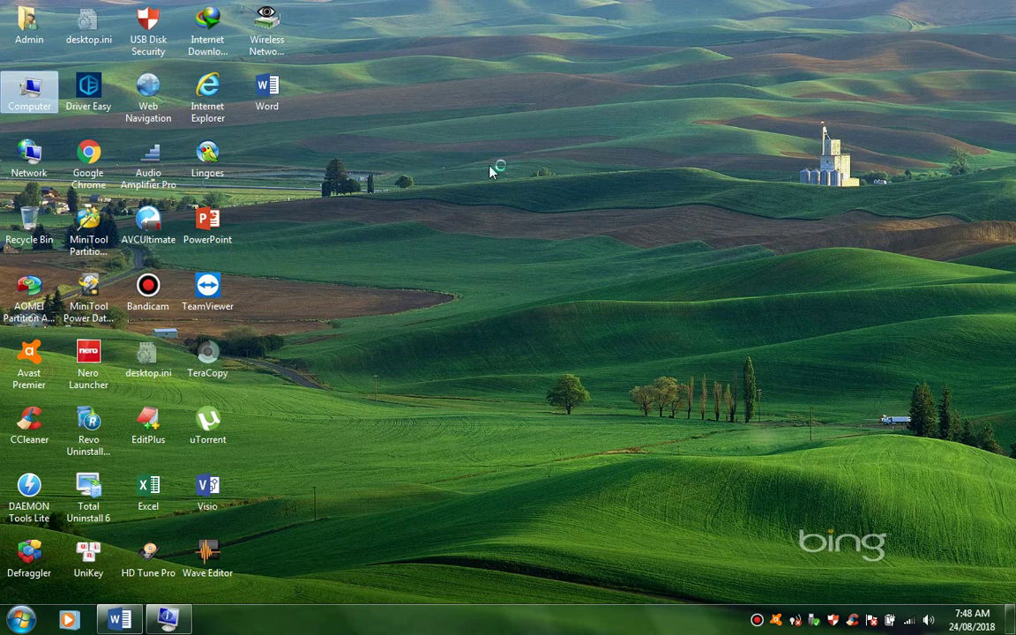
right_click(397, 140)
click(441, 185)
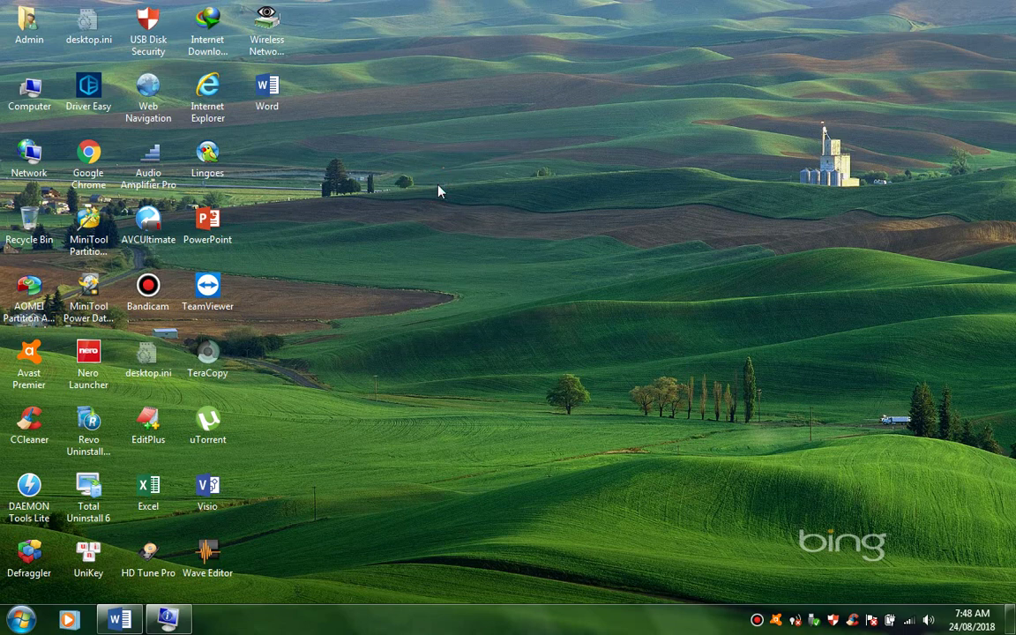
- Restore System Information to view the end of the system summary, and minimize it again
click(168, 620)
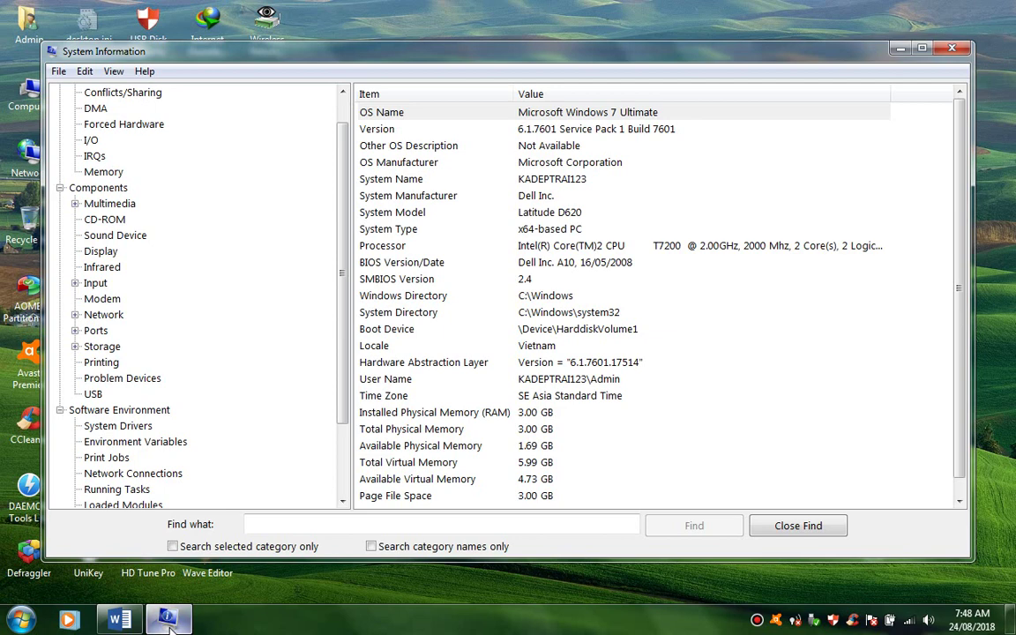
click(960, 470)
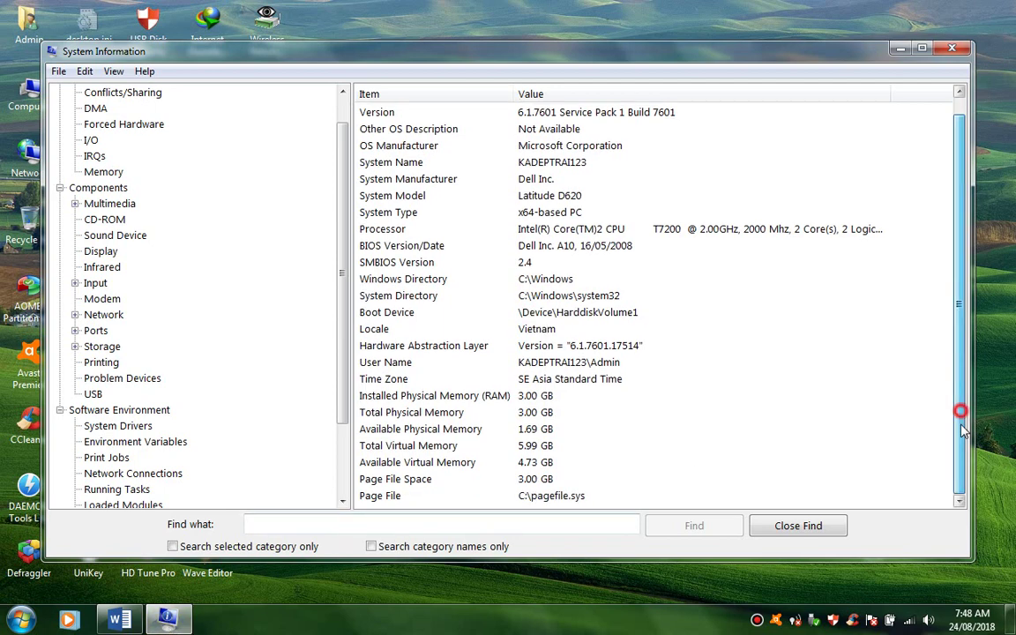
click(900, 48)
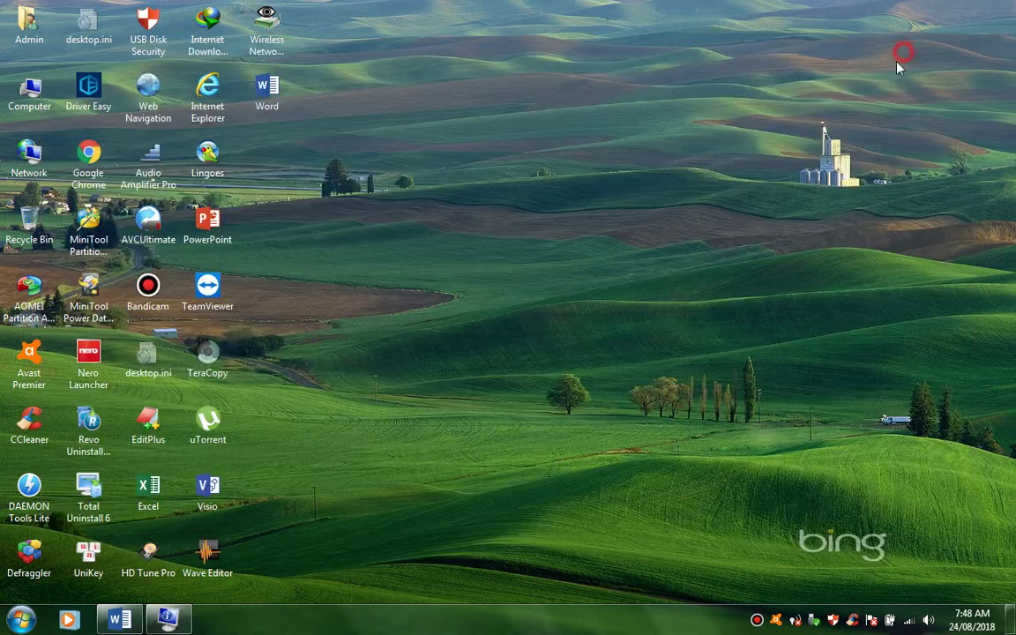
right_click(364, 227)
click(408, 274)
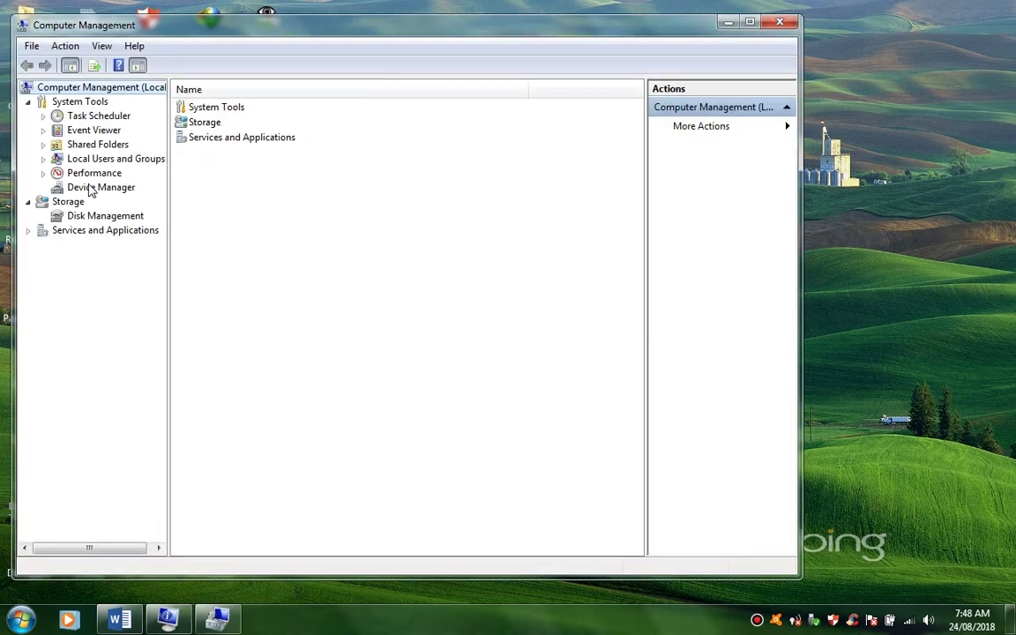
- Show Device Manager in a maximized Computer Management window and collapse the Portable Devices category
click(89, 187)
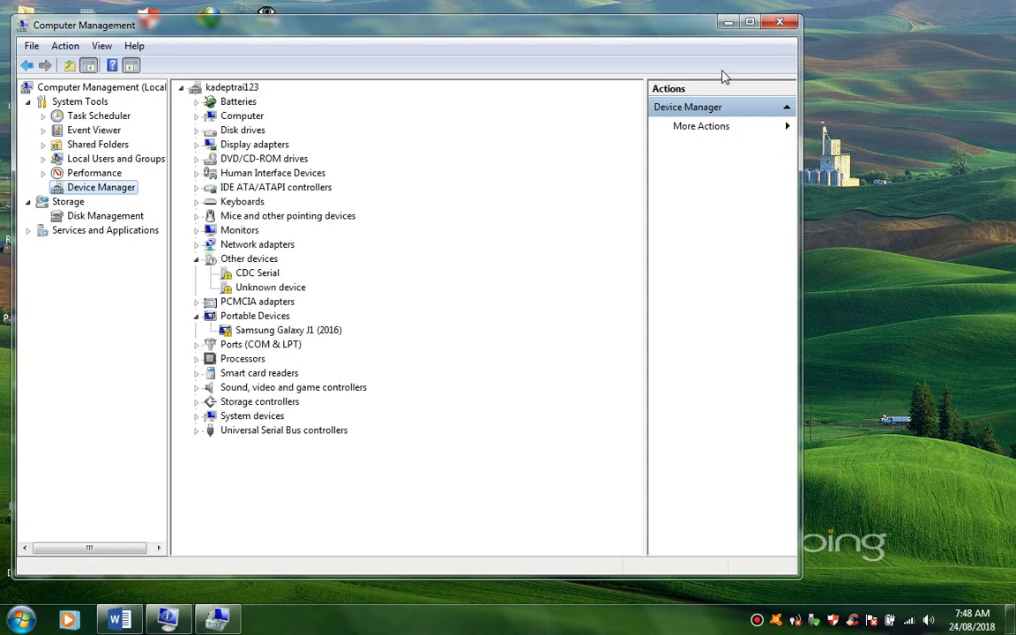
click(749, 23)
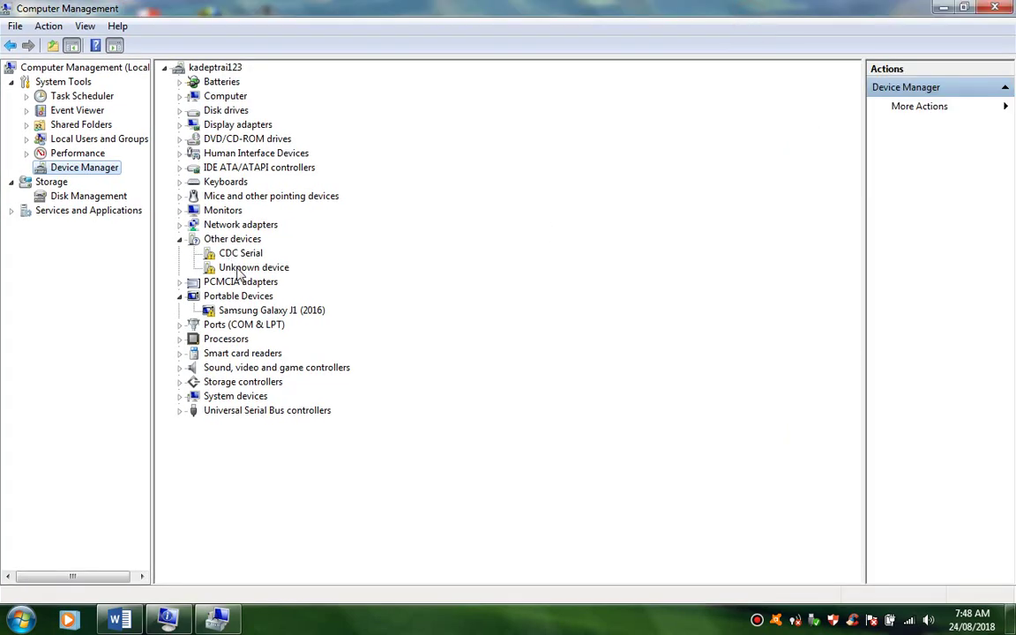
click(180, 296)
click(182, 301)
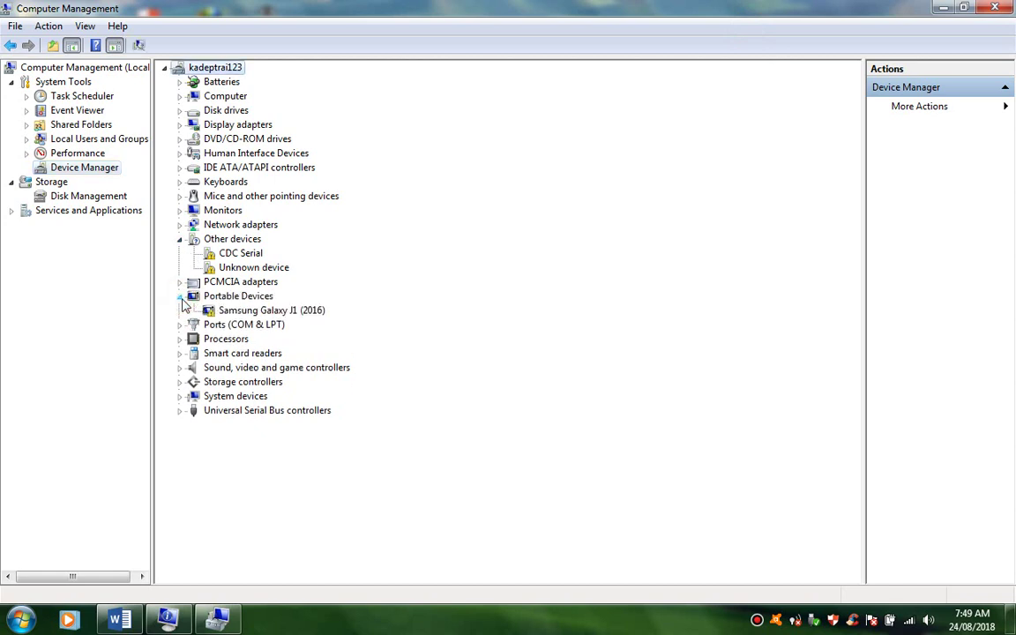
click(181, 299)
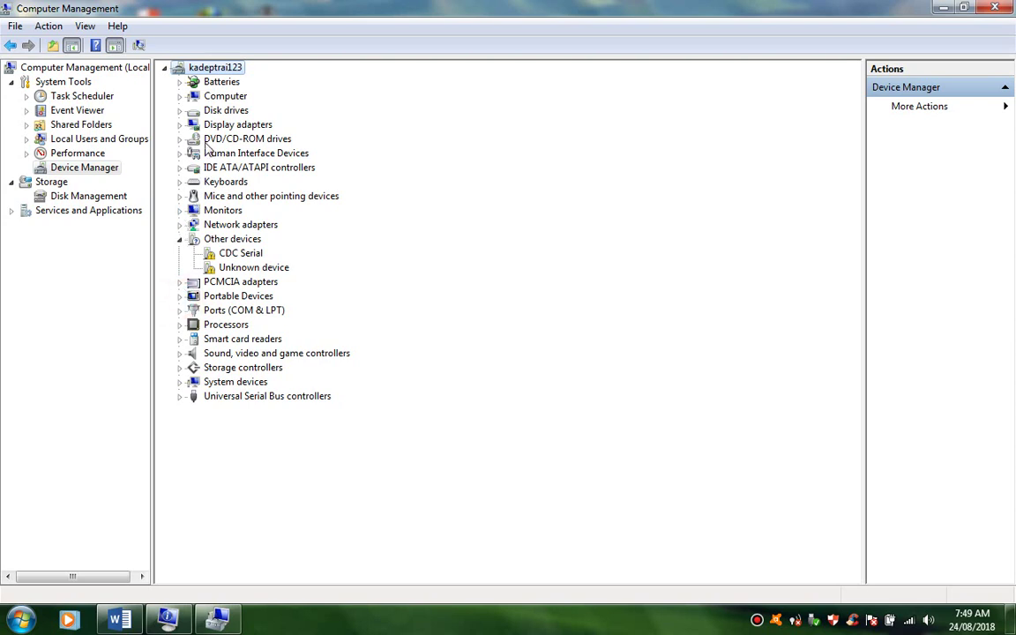
- Expand Display adapters, Processors, Ports (COM & LPT) and Computer to view the hardware they contain
click(181, 125)
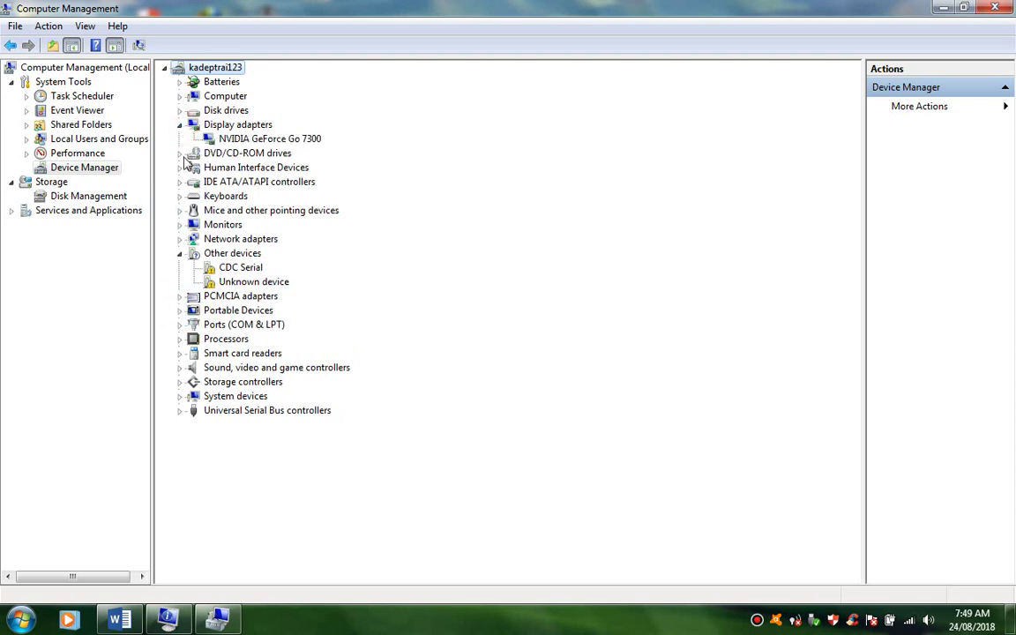
click(180, 340)
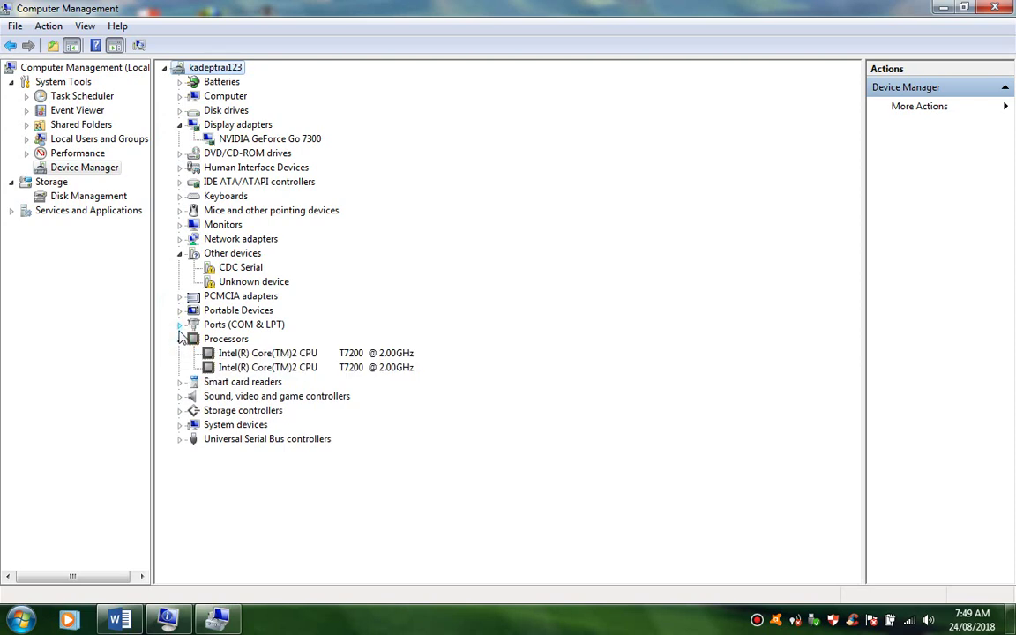
click(180, 325)
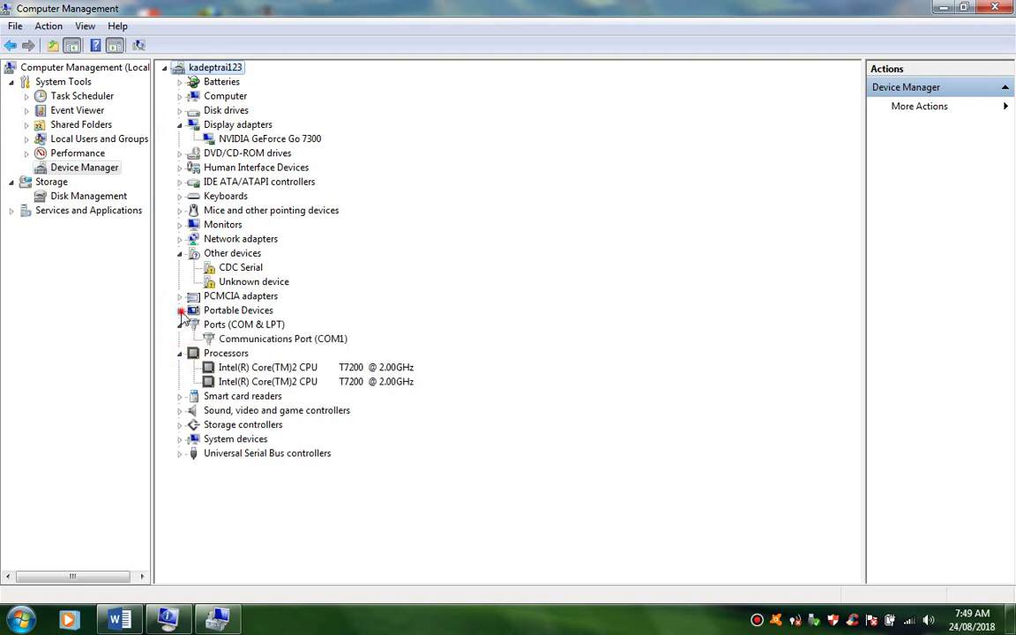
double_click(180, 310)
click(180, 310)
click(180, 96)
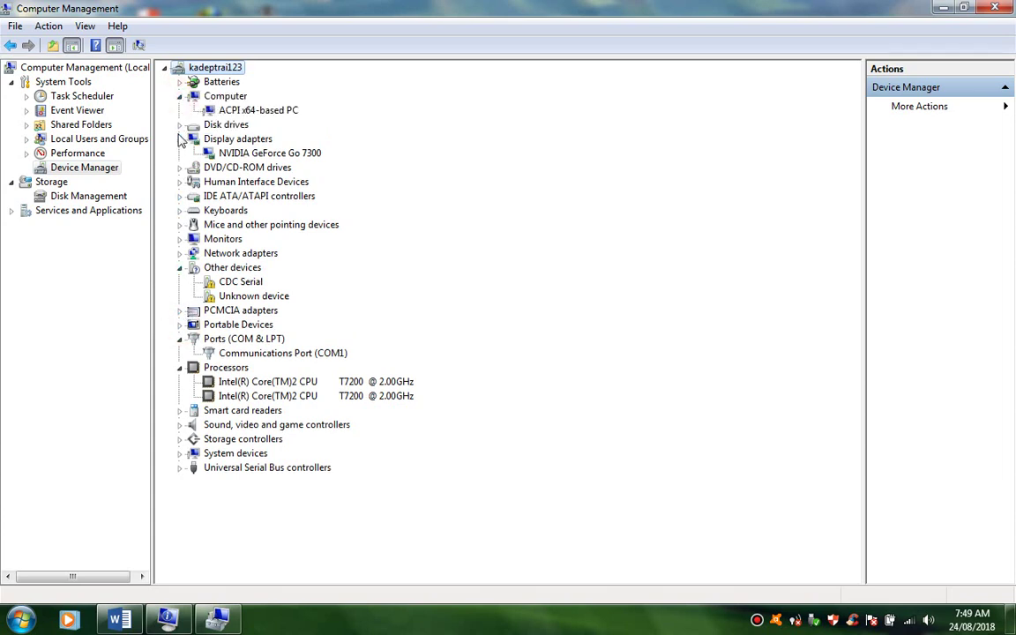
- Expand DVD/CD-ROM drives, Human Interface Devices, IDE ATA/ATAPI controllers, Keyboards, Mice and other pointing devices, and Batteries to view their devices
click(180, 166)
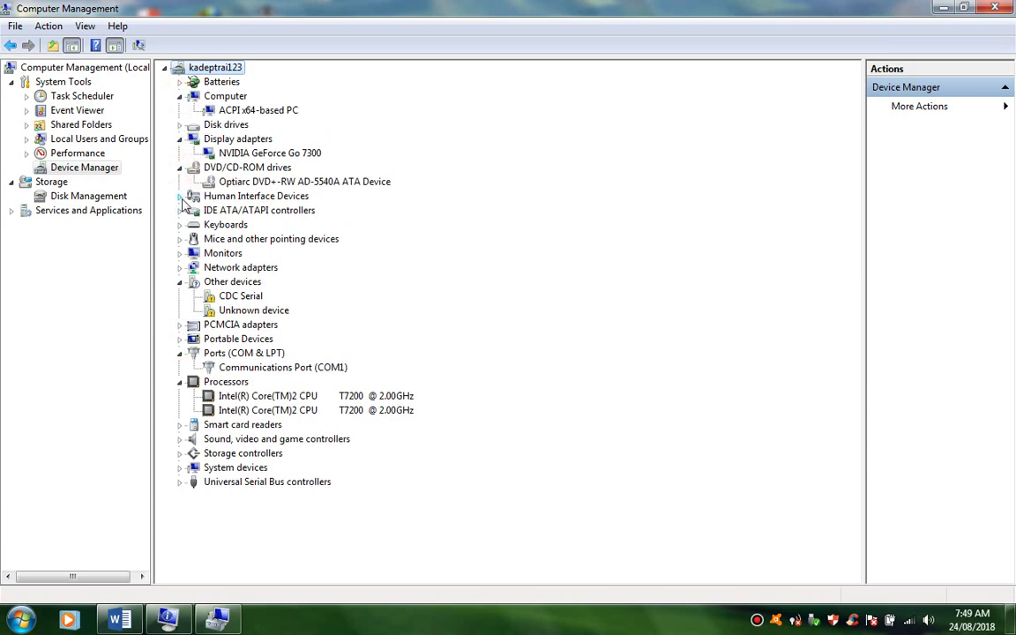
click(180, 196)
click(180, 224)
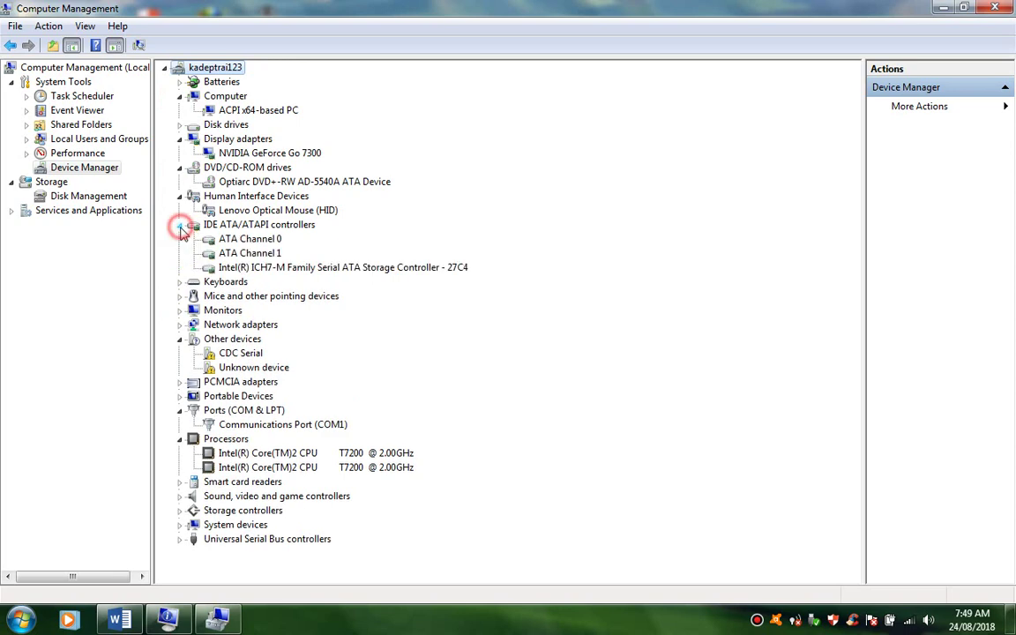
click(180, 310)
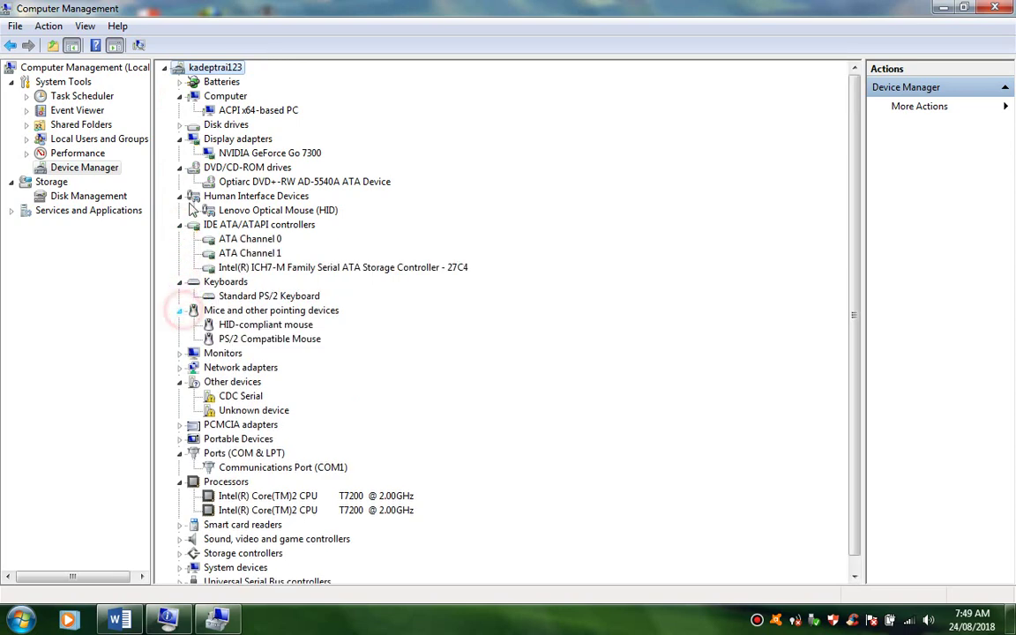
click(180, 82)
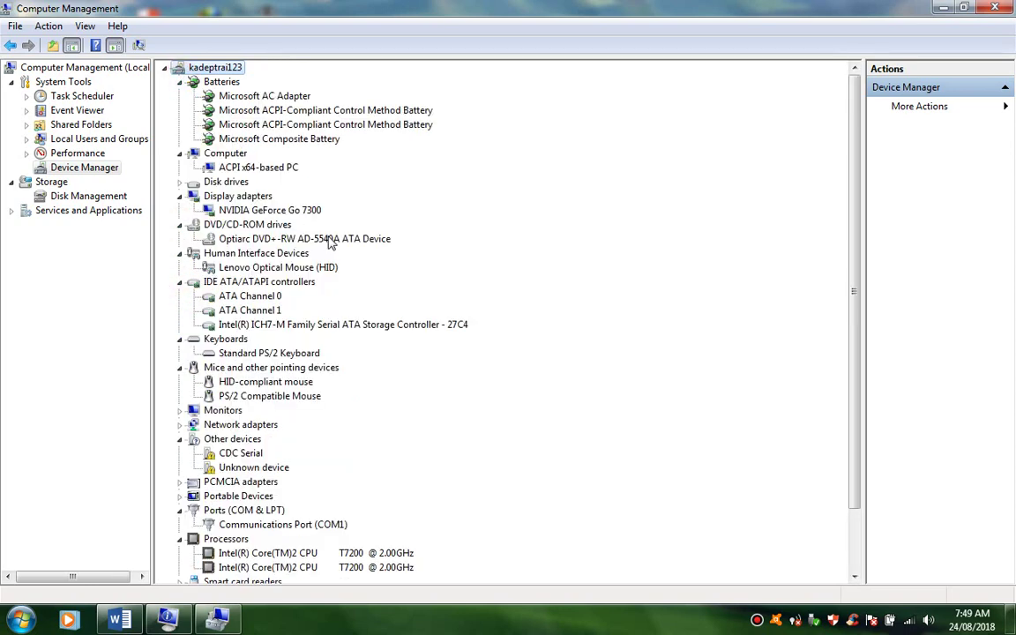
- Expand Universal Serial Bus controllers, Monitors and Network adapters in the device tree to view their devices
scroll(327, 247, down, 2)
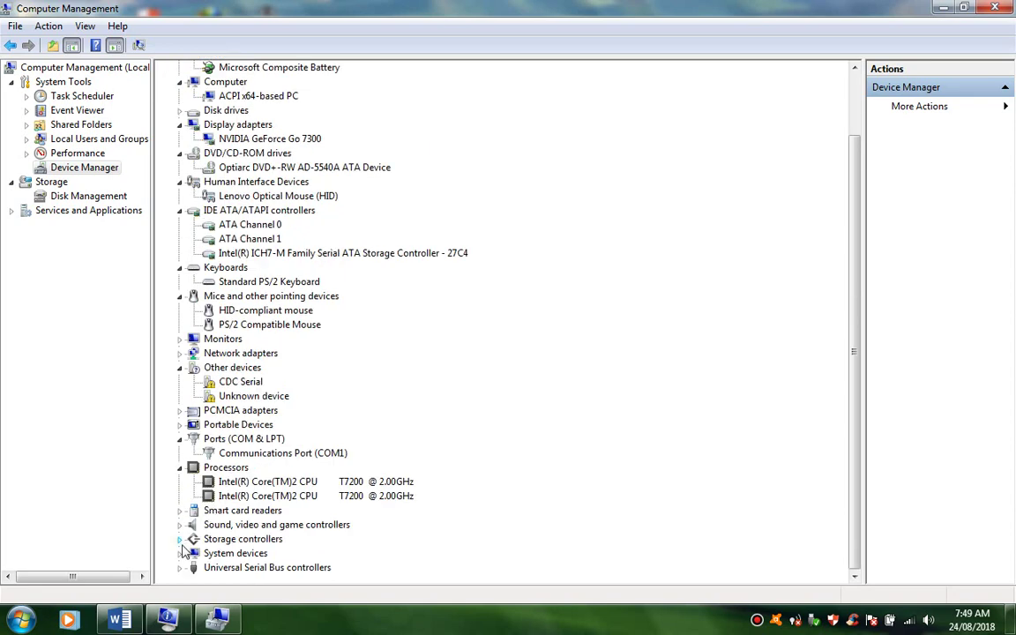
click(180, 567)
scroll(247, 458, up, 5)
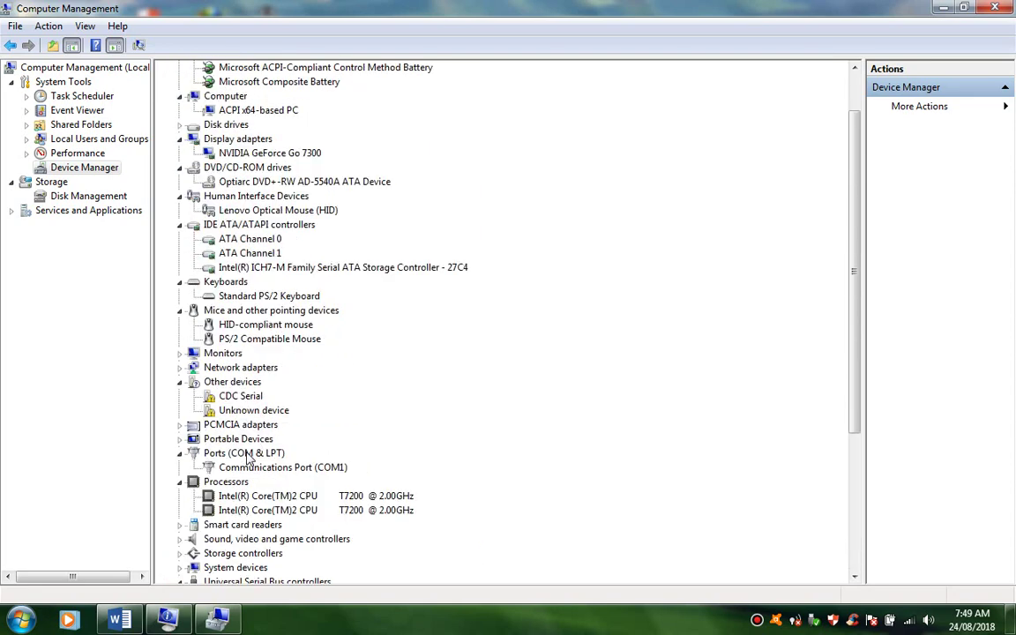
scroll(249, 457, up, 2)
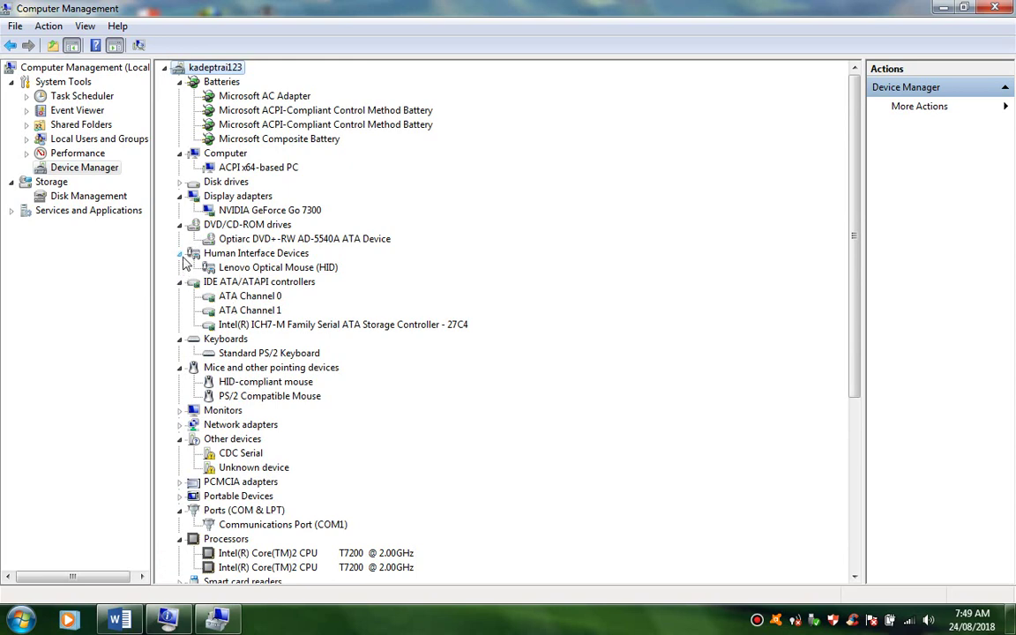
click(180, 411)
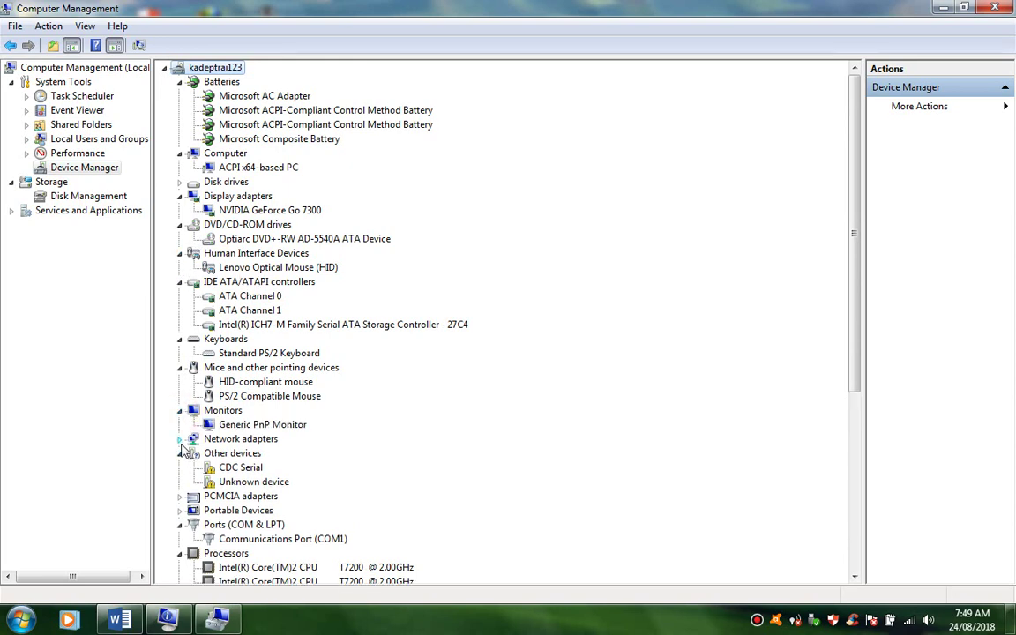
click(180, 440)
- Expand PCMCIA adapters, Portable Devices, Sound, video and game controllers, and Smart card readers to view their devices
scroll(180, 445, down, 2)
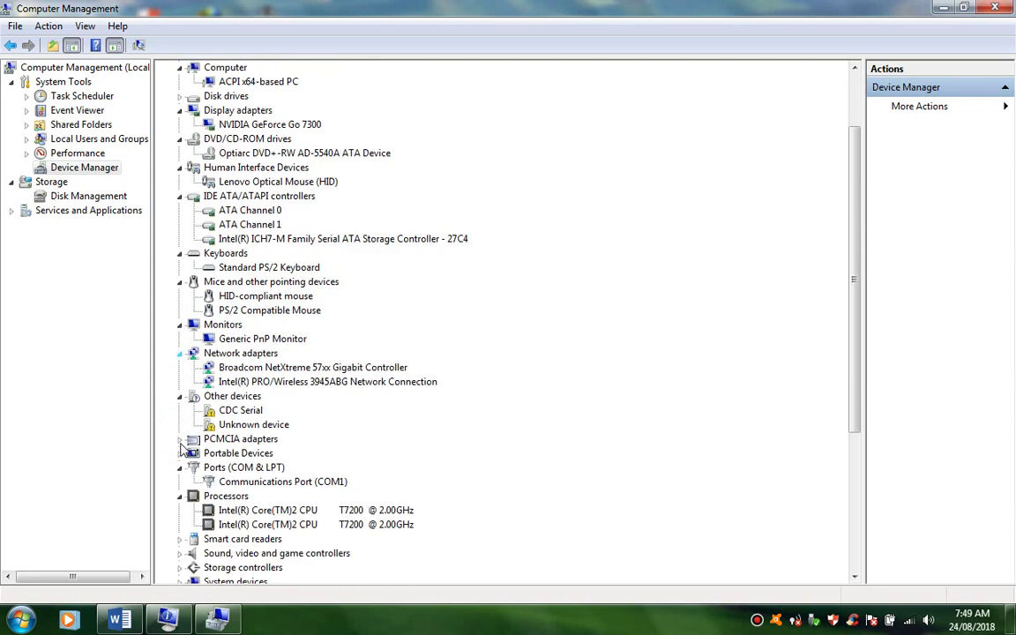
scroll(181, 449, down, 1)
click(180, 396)
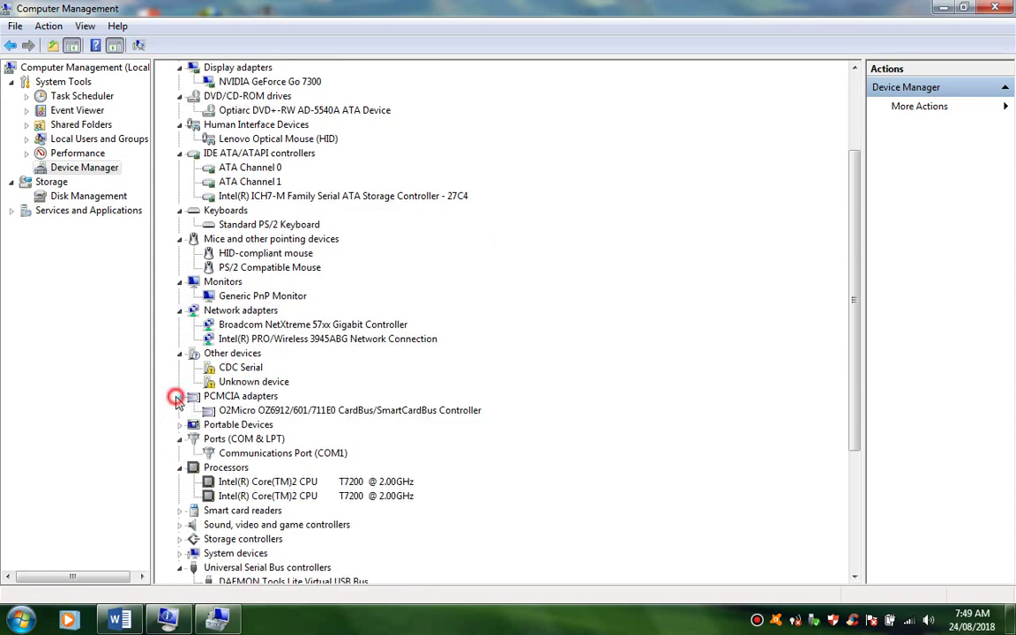
click(180, 424)
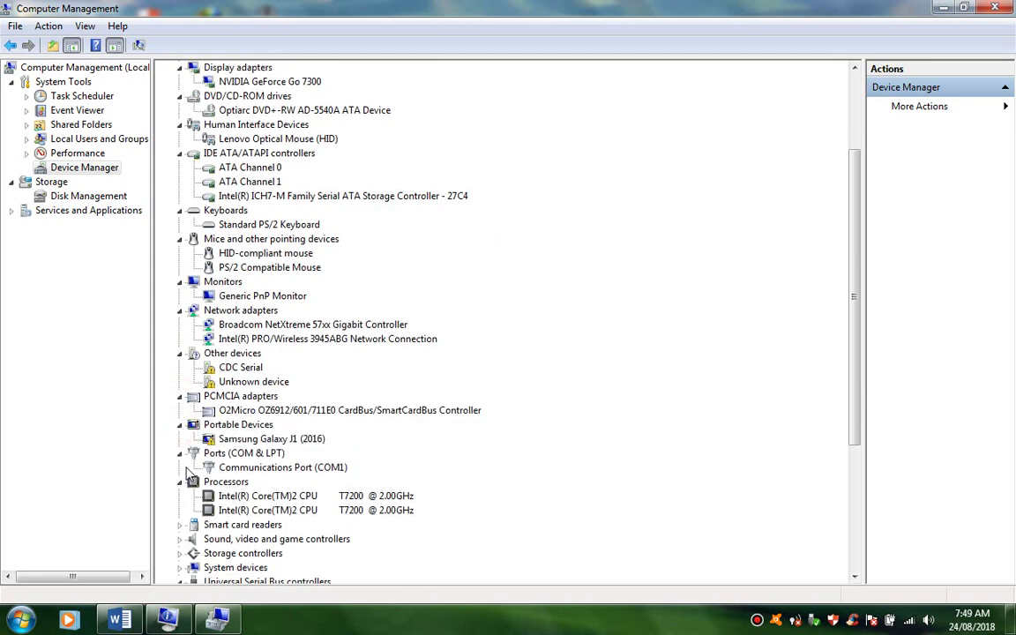
scroll(186, 500, down, 1)
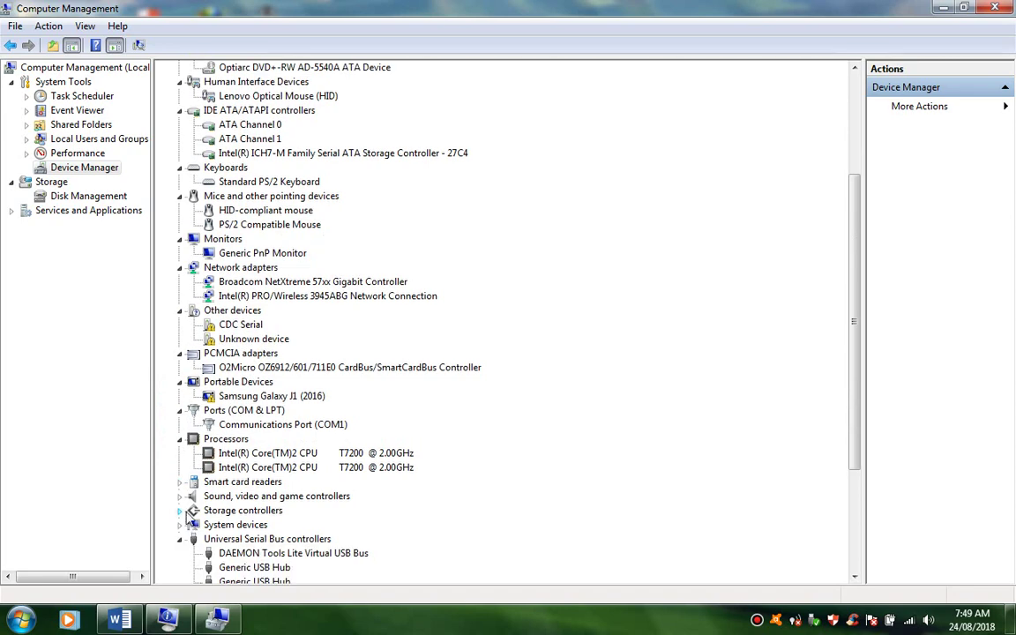
click(180, 496)
click(180, 482)
- Expand Storage controllers and System devices, review the whole device tree, and minimize Computer Management
scroll(183, 492, down, 3)
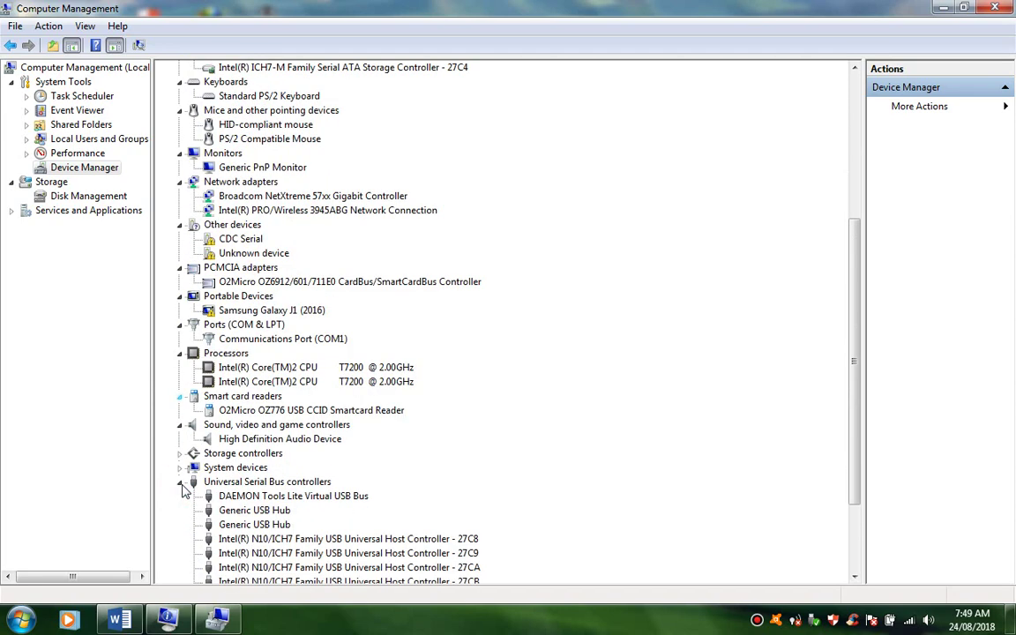
click(180, 410)
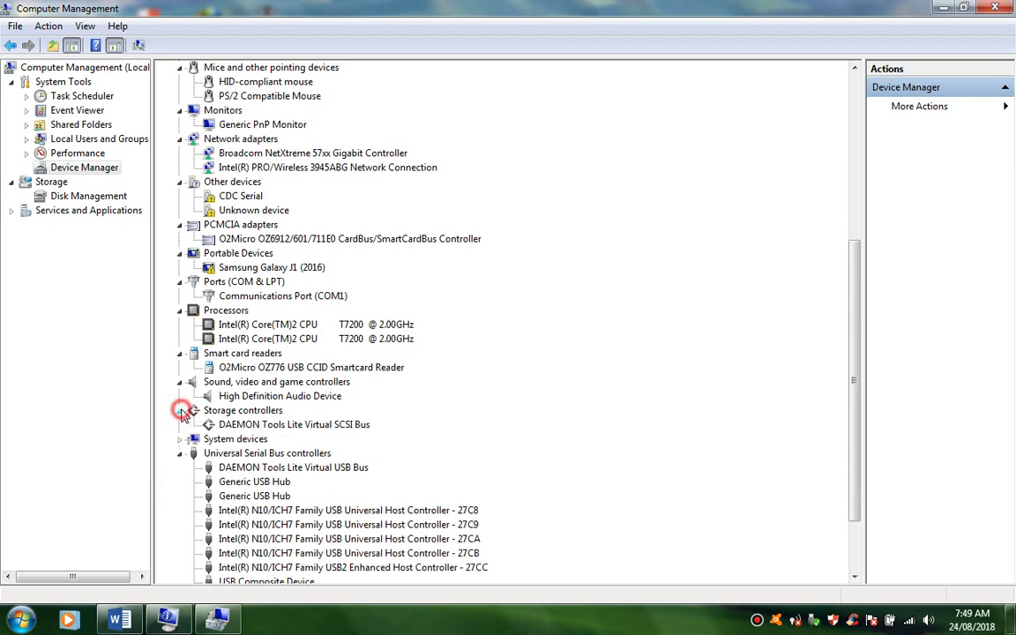
click(180, 439)
scroll(188, 472, down, 5)
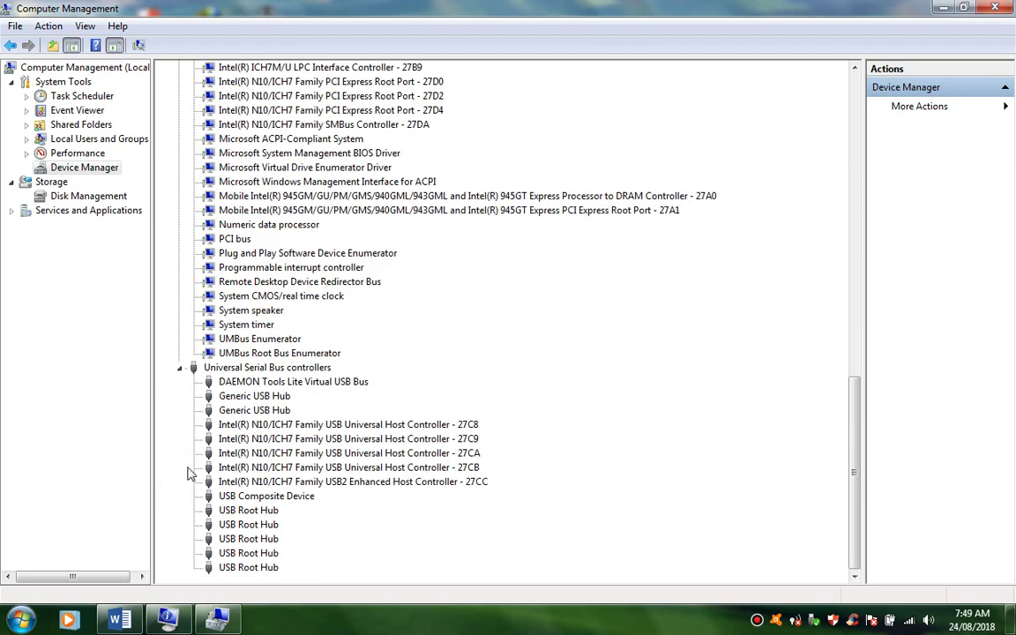
scroll(188, 472, up, 14)
scroll(187, 472, up, 5)
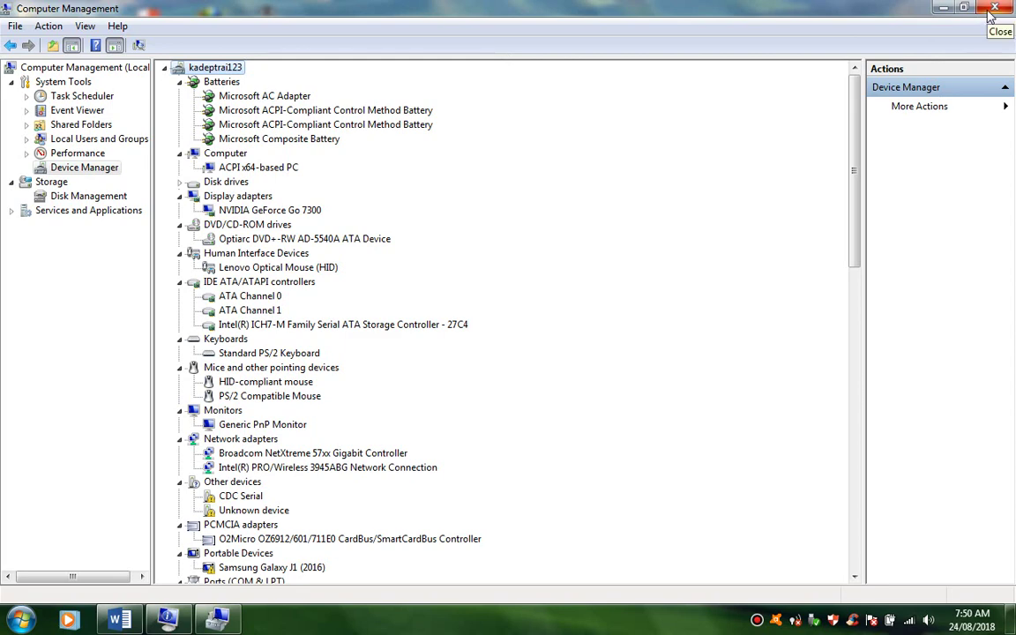
click(943, 9)
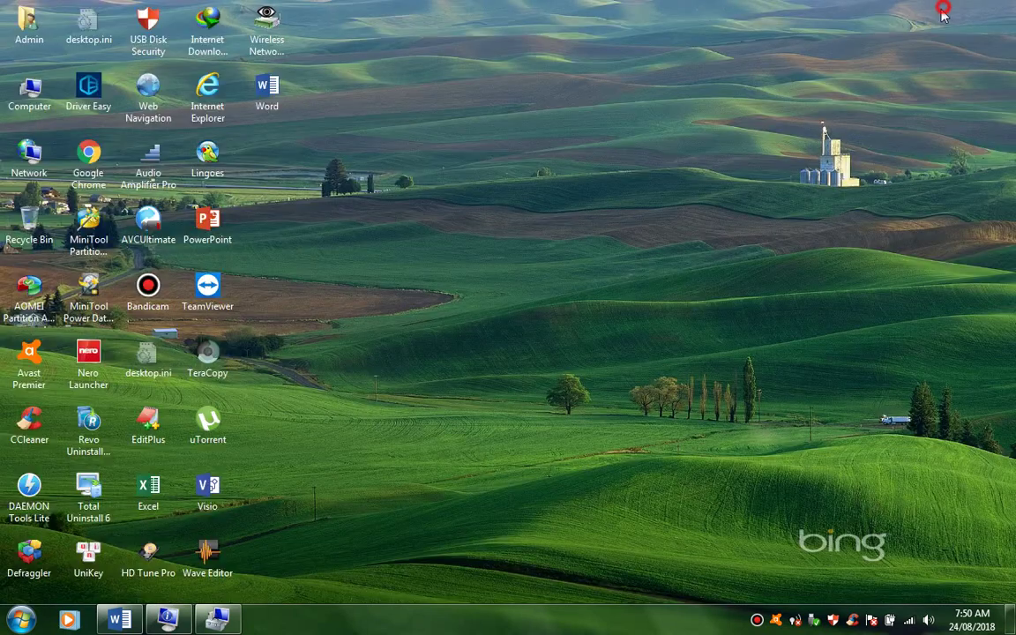
right_click(318, 256)
click(345, 301)
right_click(302, 294)
click(345, 340)
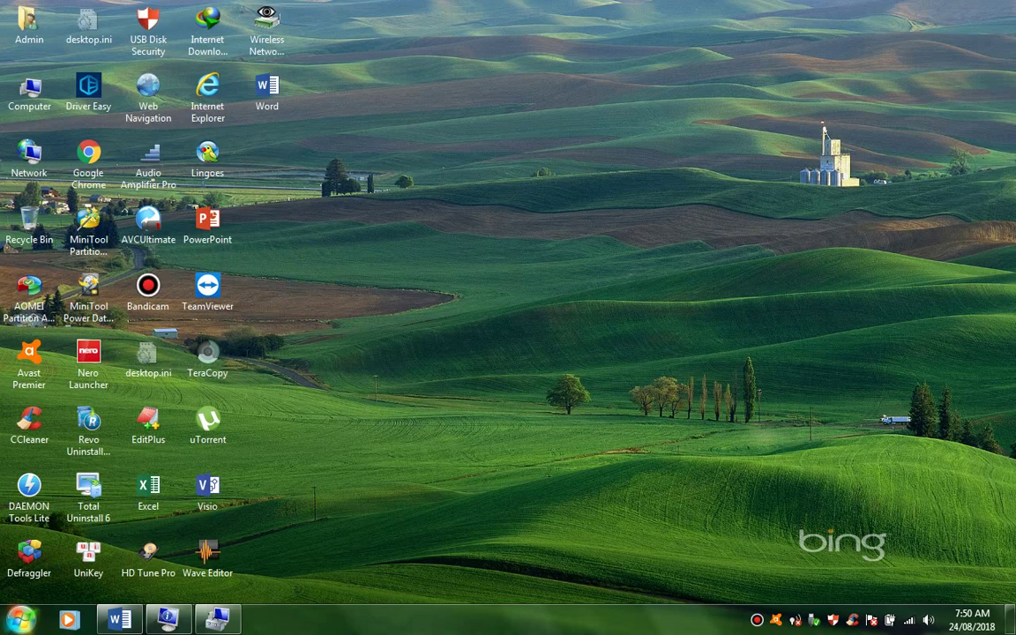
click(20, 620)
click(541, 524)
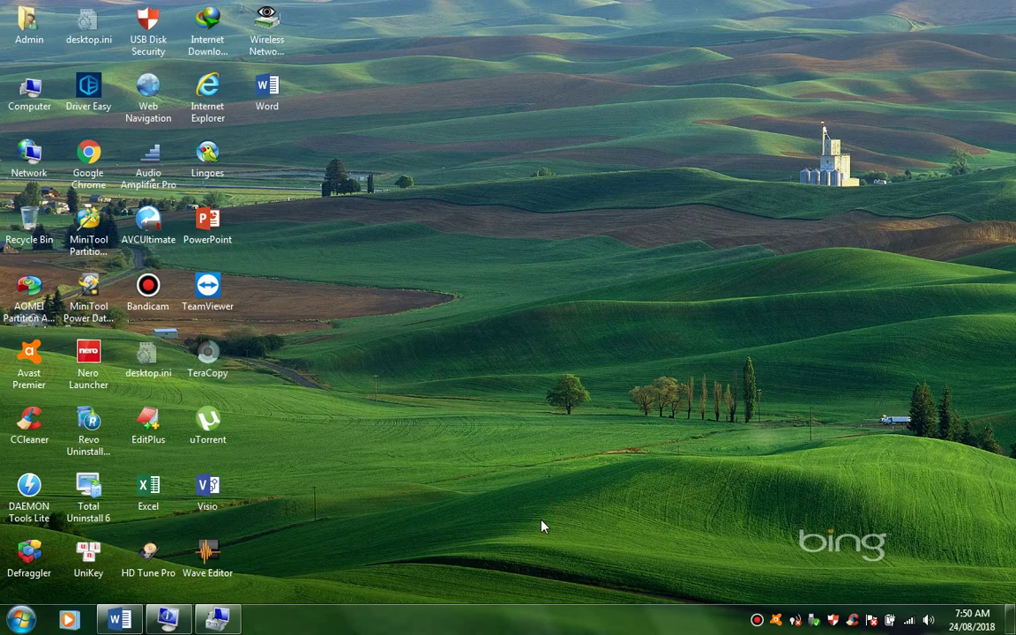
- Open the DirectX Diagnostic Tool by running the dxdiag command
key(super+r)
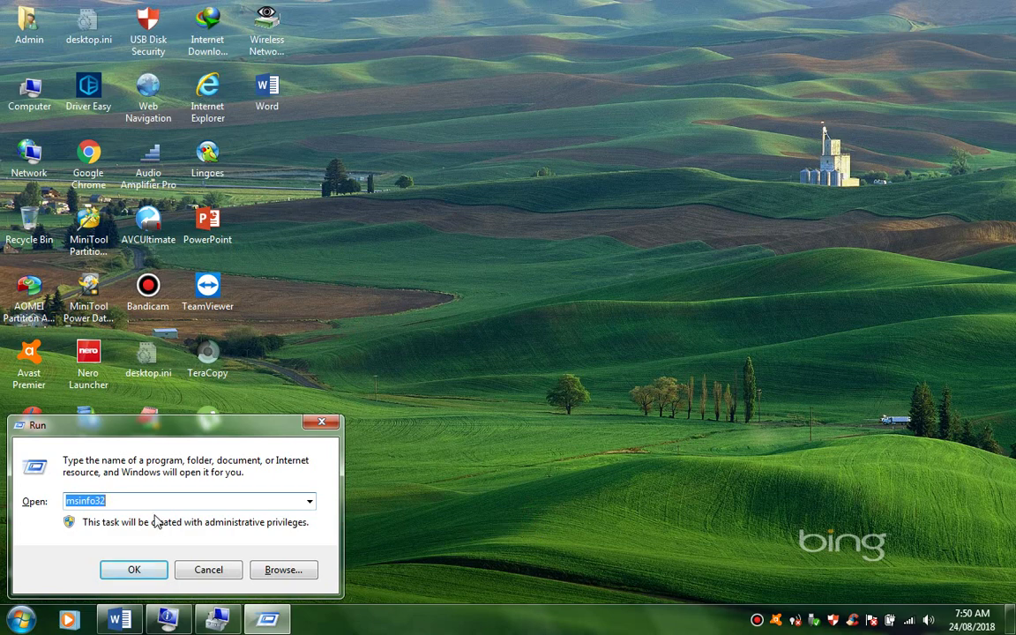
text(dx)
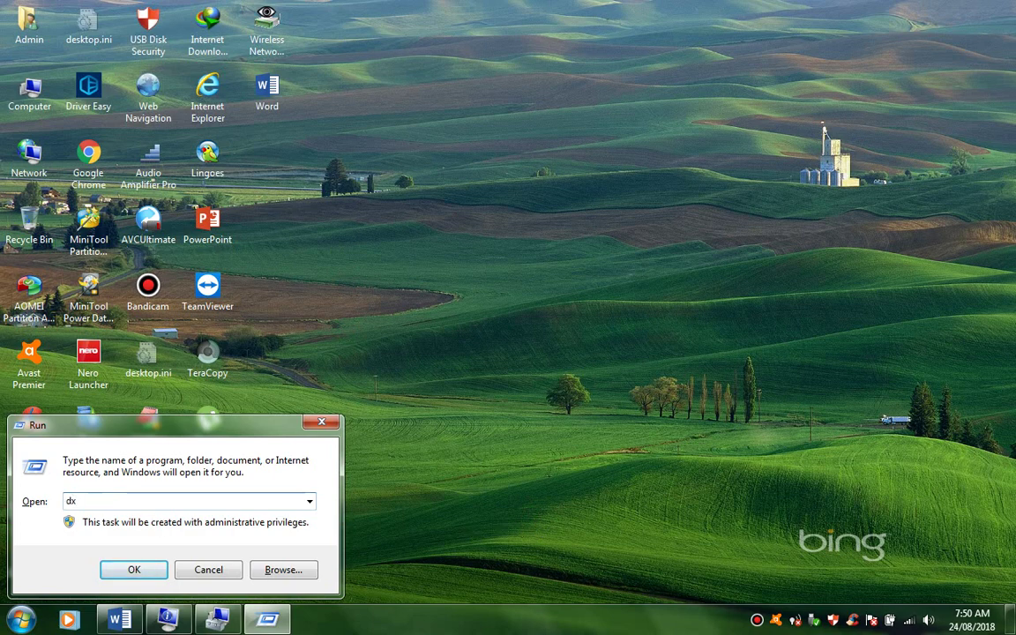
text(diag)
key(Return)
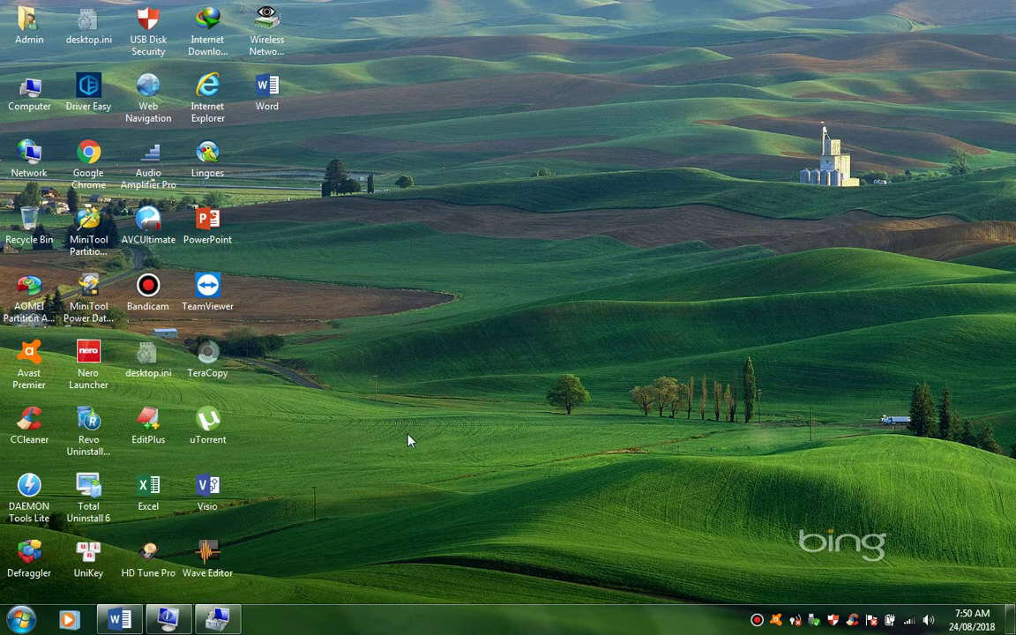
right_click(394, 280)
click(422, 318)
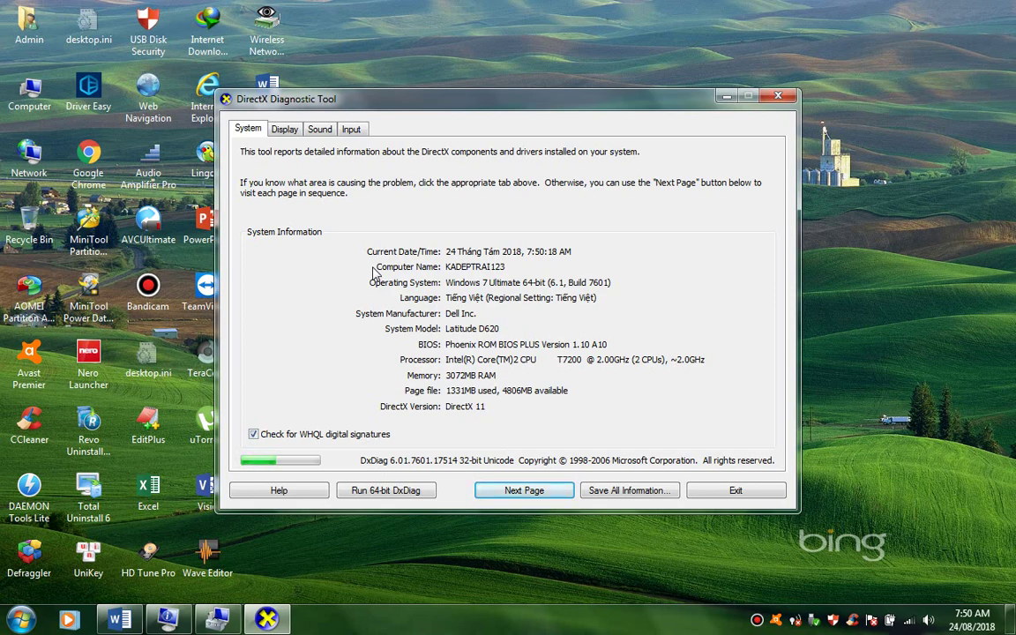
- Review the Display, Sound, Input and System pages of the DirectX Diagnostic Tool, and minimize it
click(505, 495)
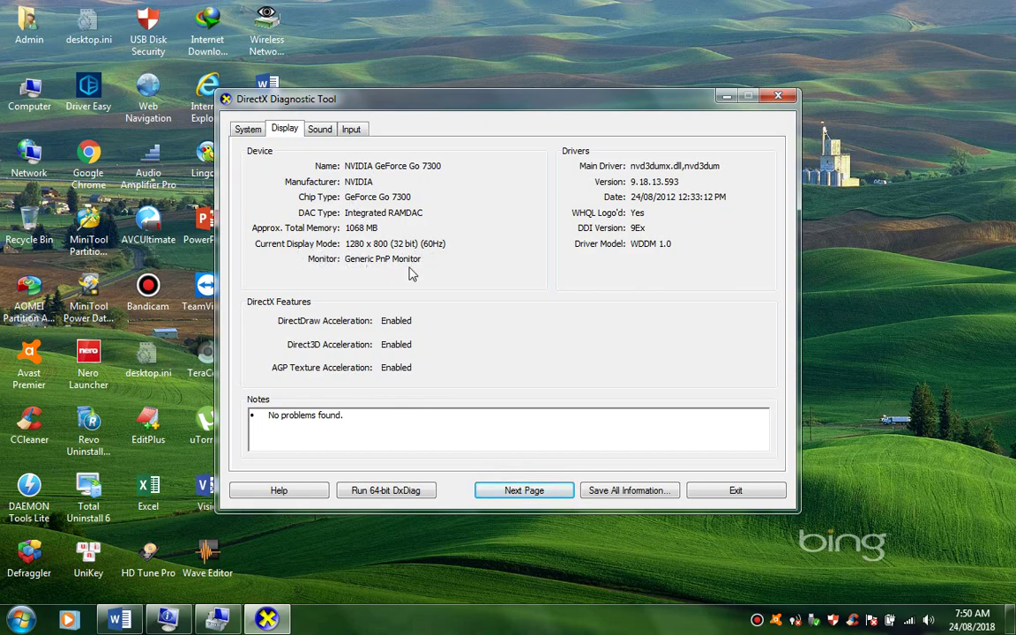
click(516, 494)
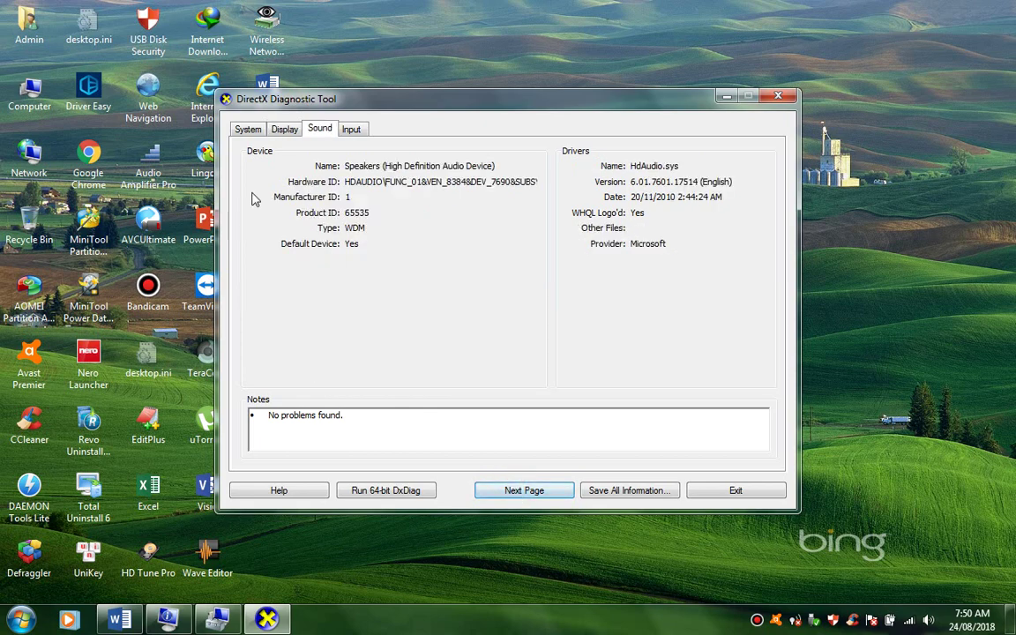
click(519, 494)
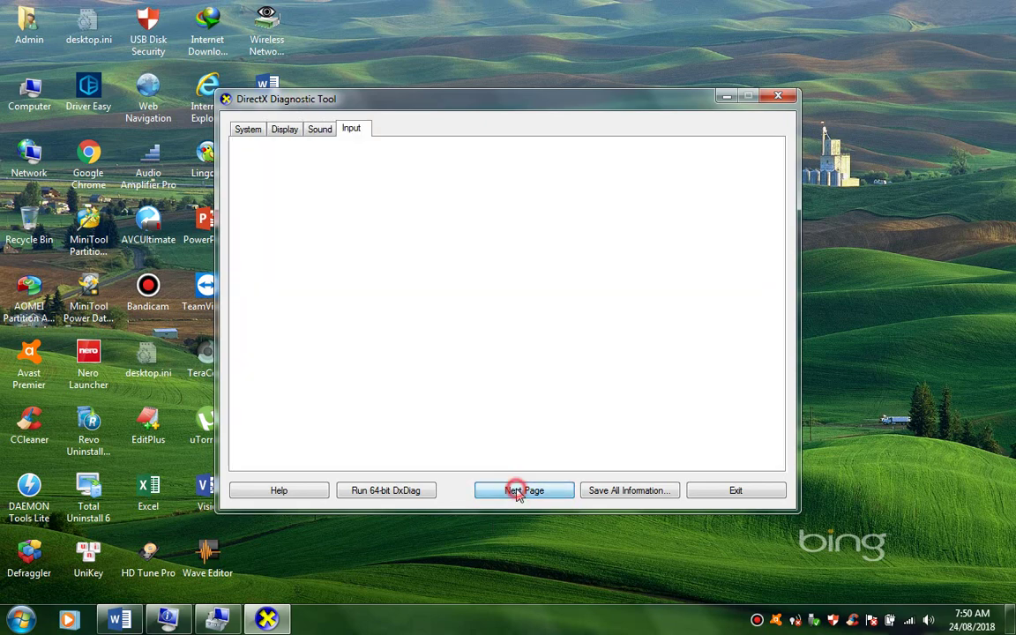
click(320, 131)
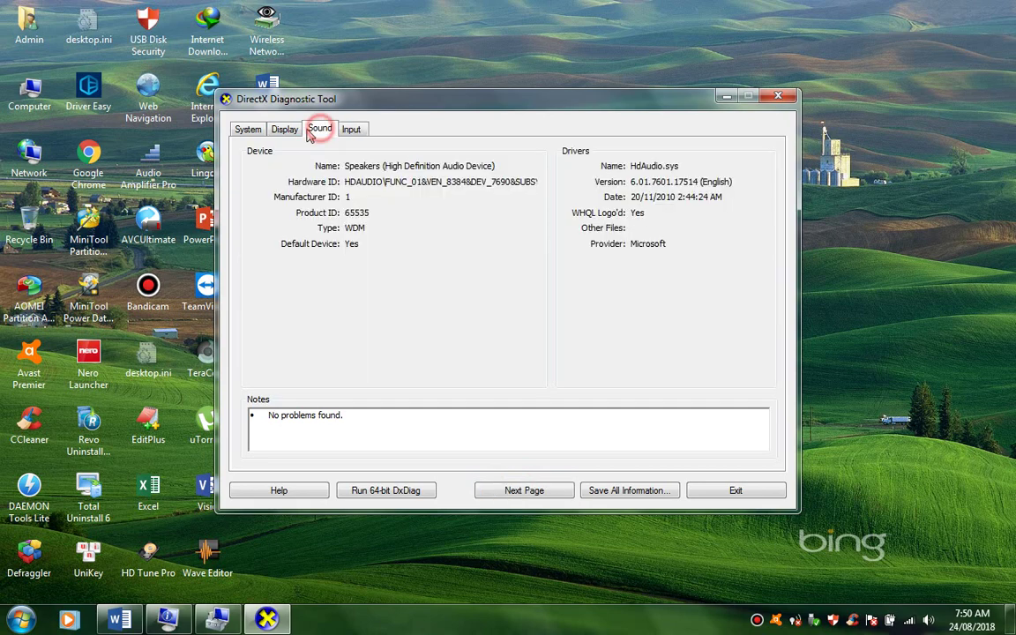
click(286, 130)
click(247, 130)
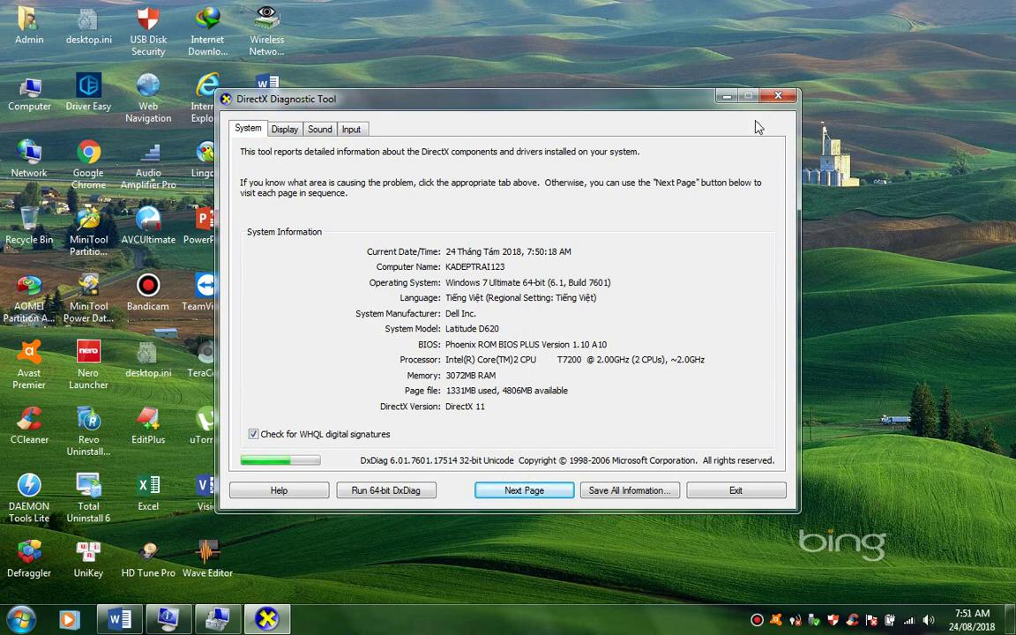
click(726, 97)
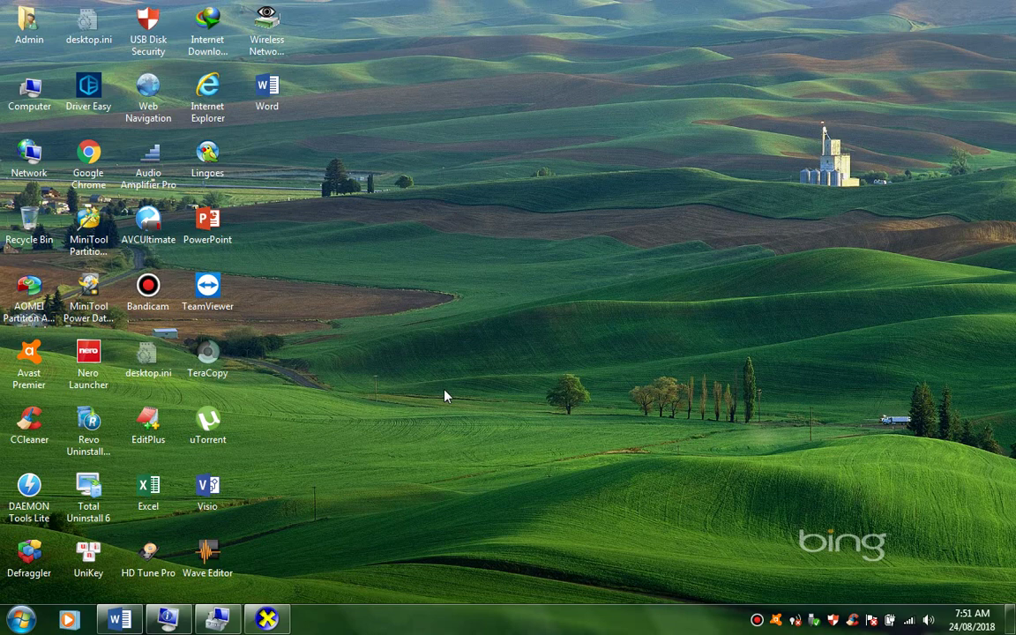
- Open System Configuration by running the msconfig command
key(super+r)
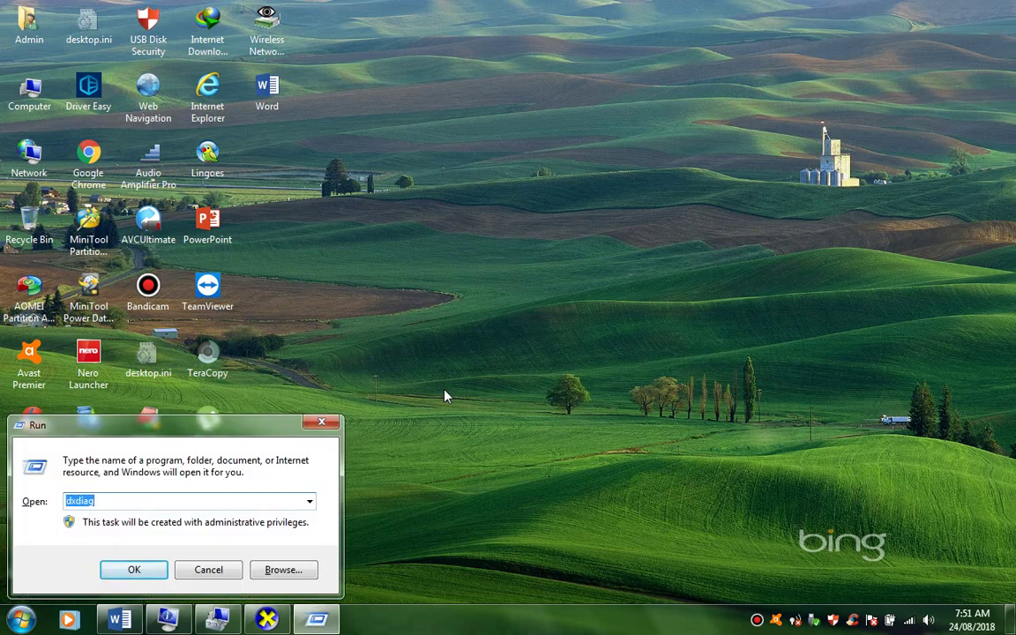
text(msconfig)
key(Return)
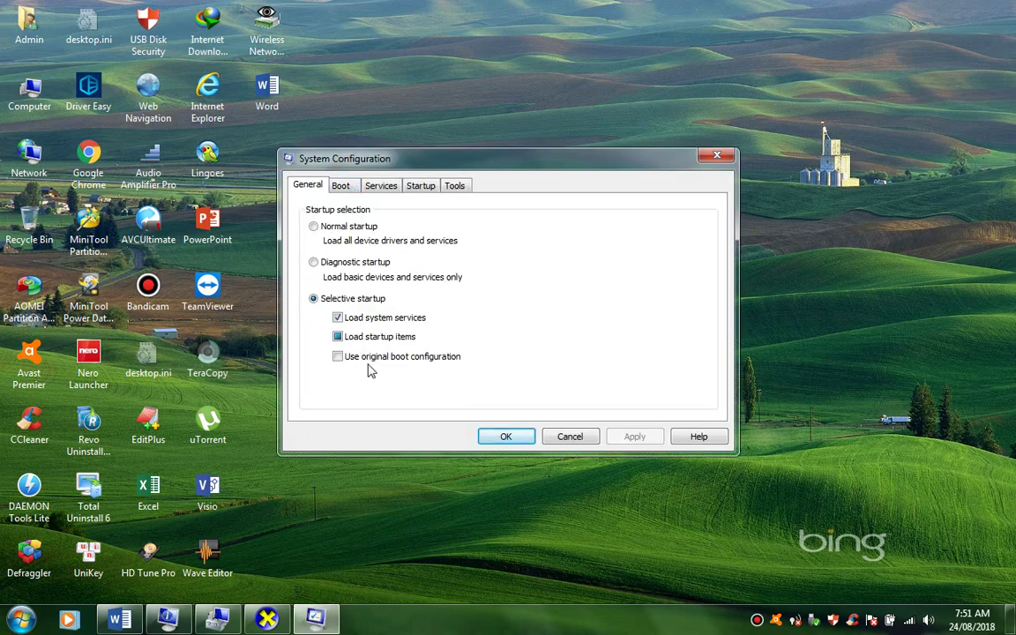
- Check the number of processors and maximum memory in the advanced boot options for Windows 7, and accept the dialog
click(340, 187)
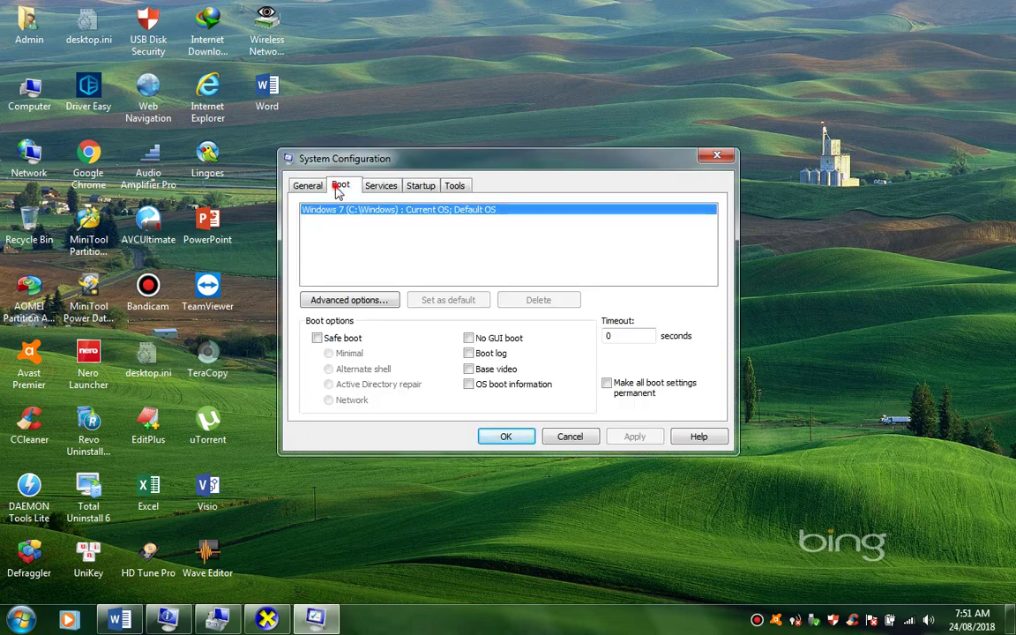
click(346, 301)
click(431, 207)
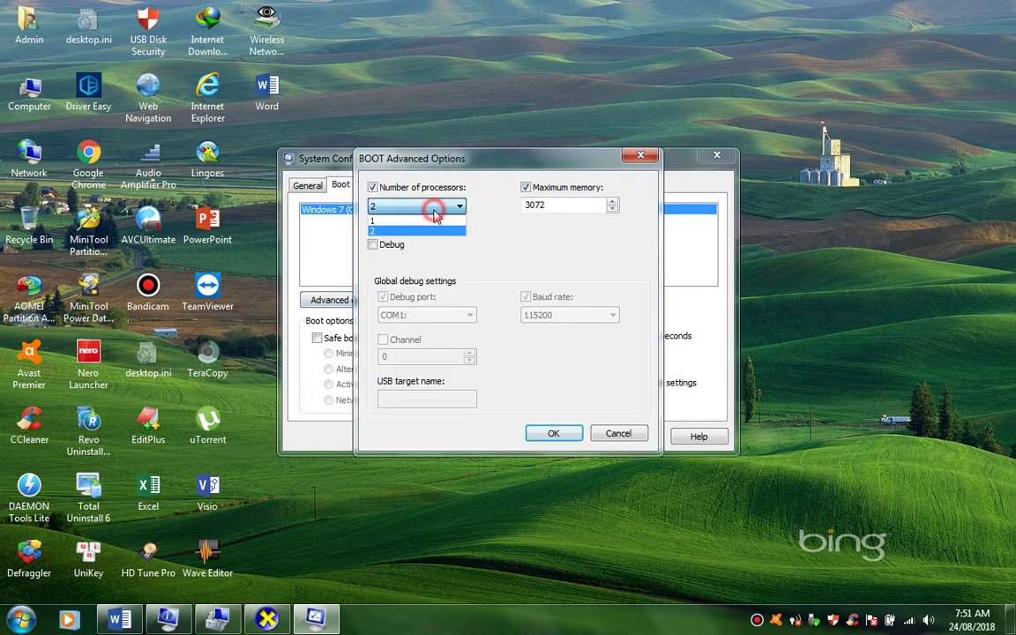
click(431, 206)
click(596, 206)
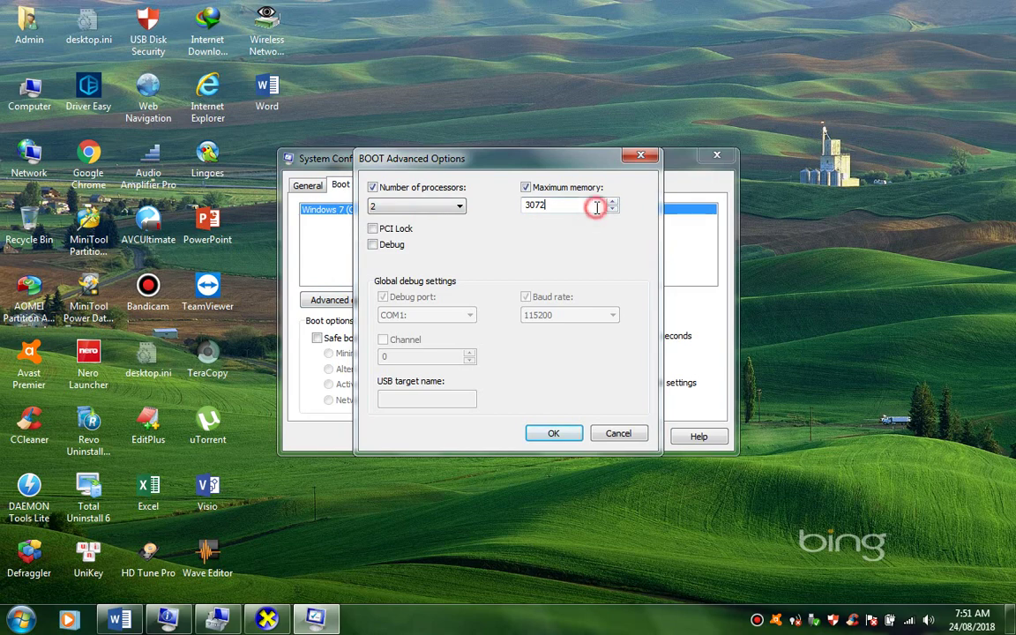
click(572, 436)
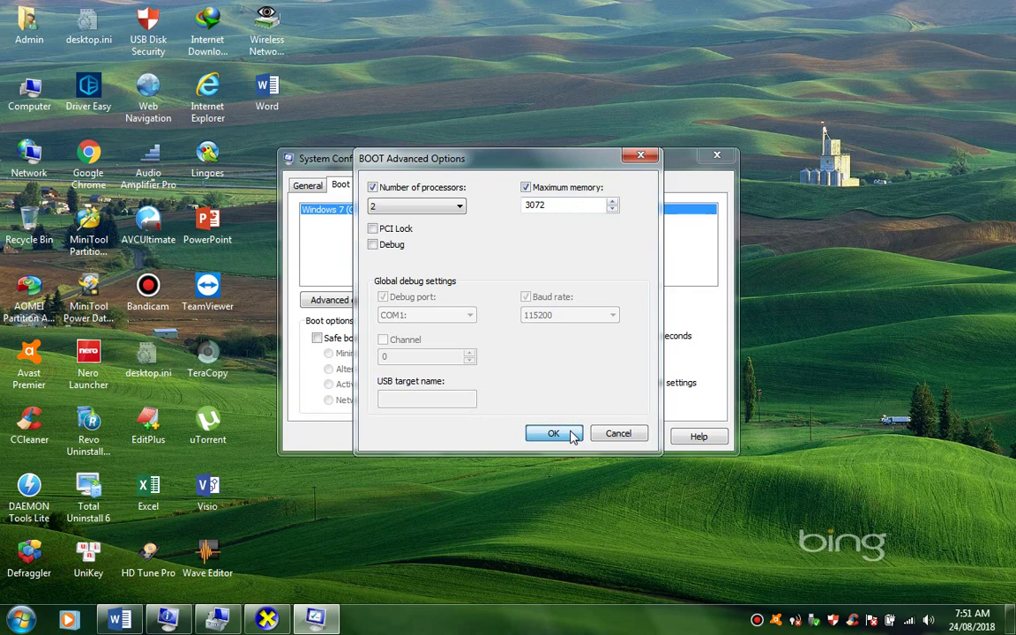
- Review the Services, Startup and Tools pages of System Configuration, accept the dialog, and exit without restarting
click(380, 185)
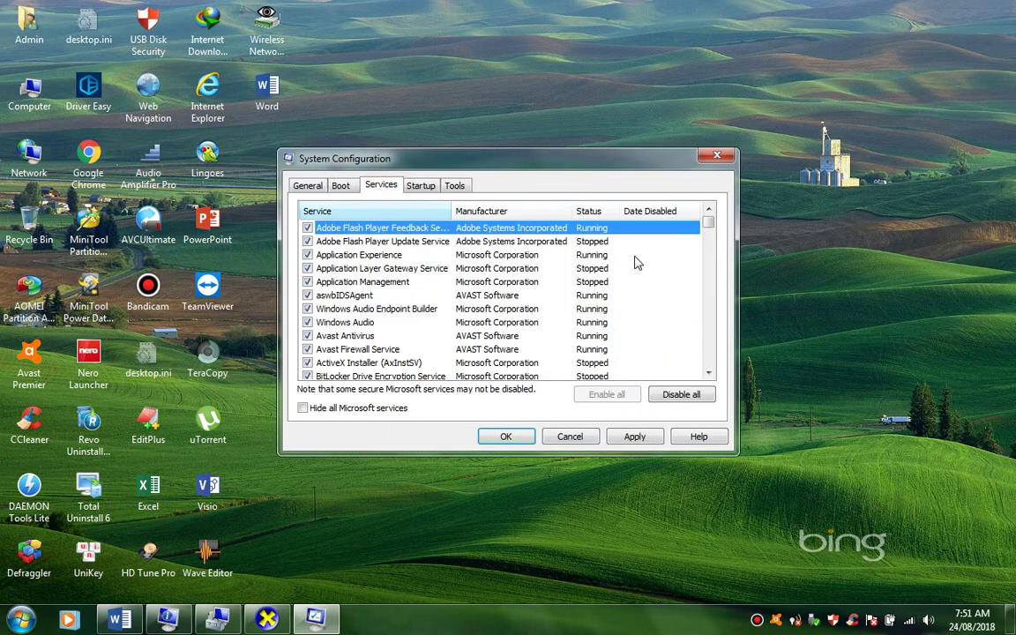
mouse_move(703, 221)
mouse_down()
mouse_move(712, 378)
mouse_move(710, 210)
mouse_move(721, 362)
mouse_move(726, 268)
mouse_move(711, 212)
mouse_up()
click(421, 185)
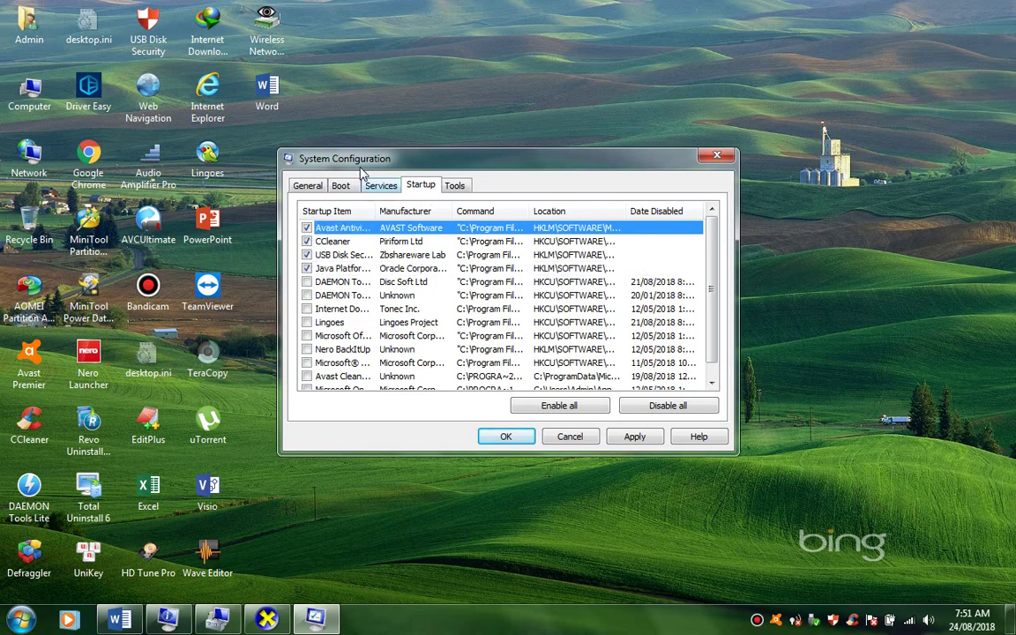
click(456, 187)
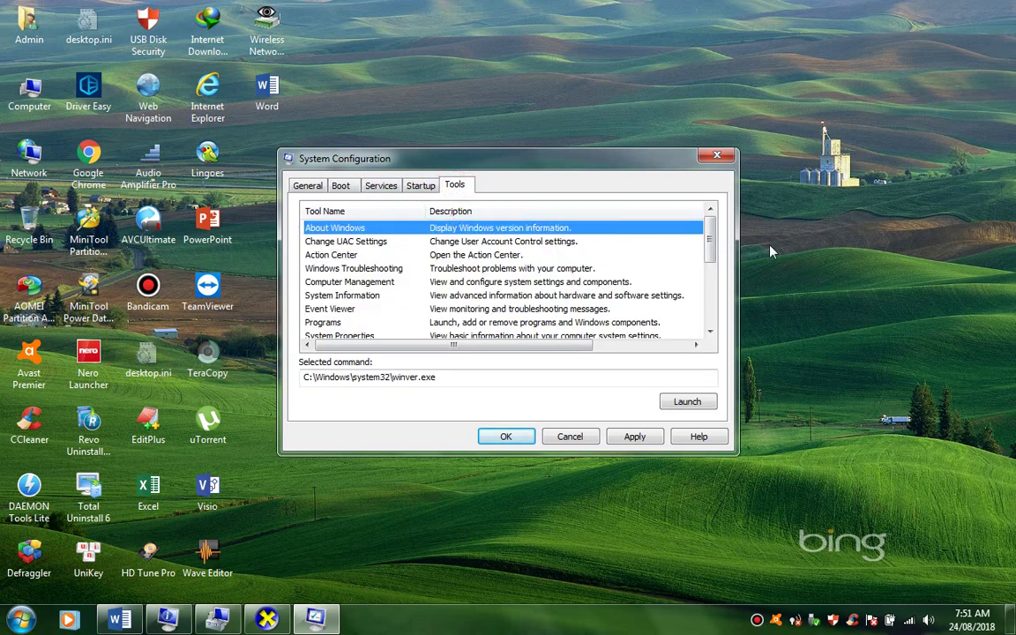
mouse_move(710, 230)
mouse_down()
mouse_move(711, 295)
mouse_move(711, 231)
mouse_up()
click(335, 227)
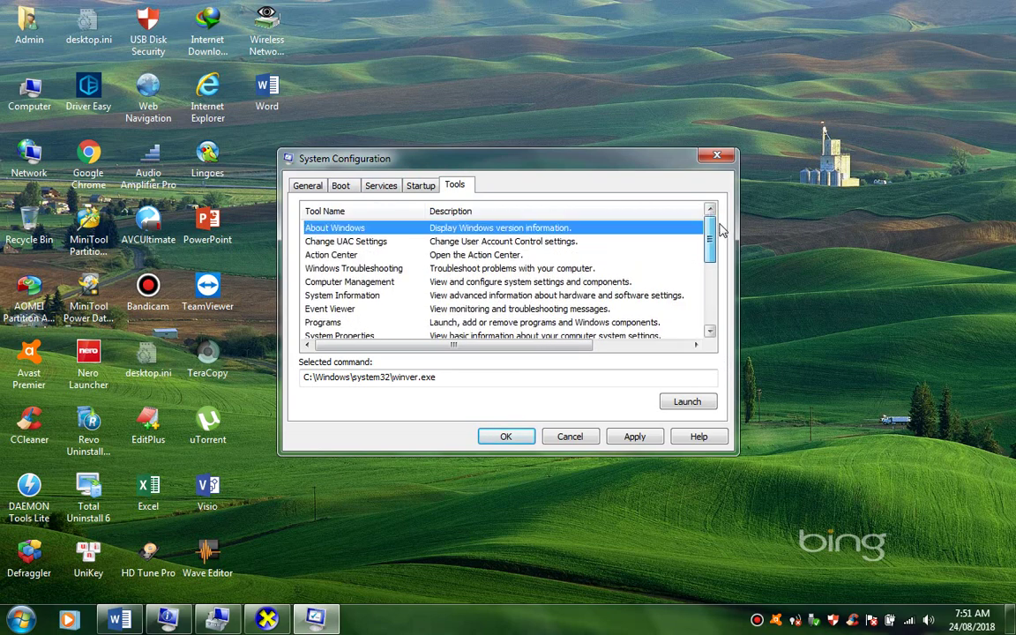
click(505, 438)
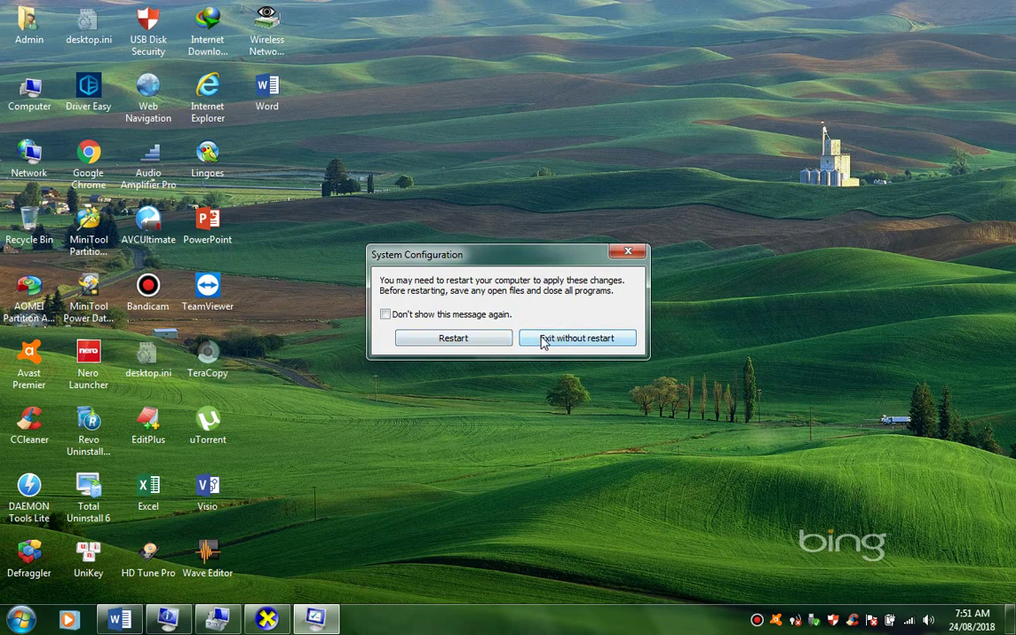
click(570, 340)
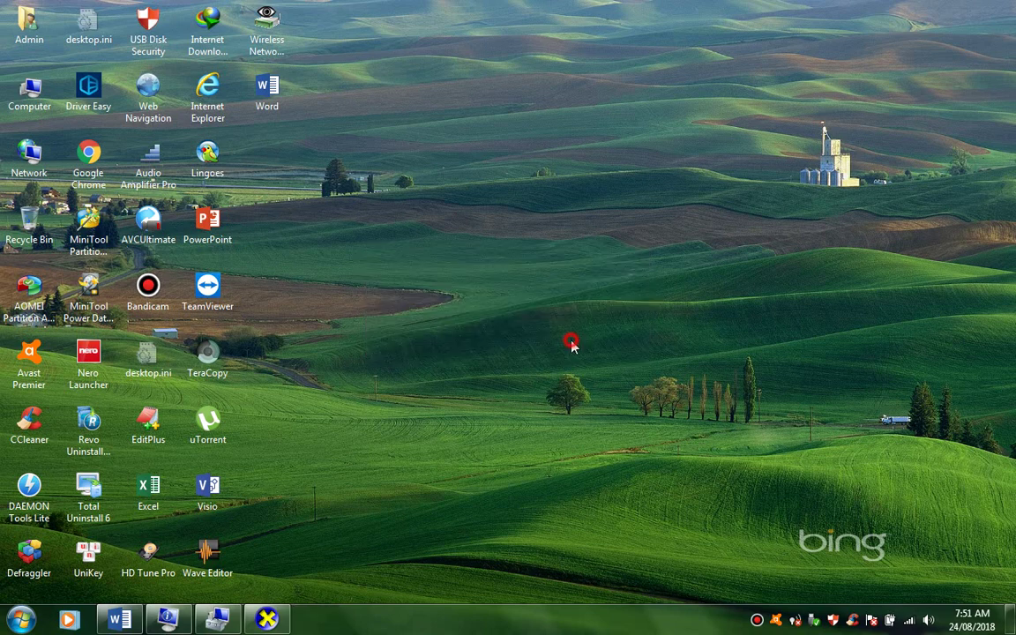
right_click(362, 193)
click(395, 232)
right_click(361, 180)
click(399, 220)
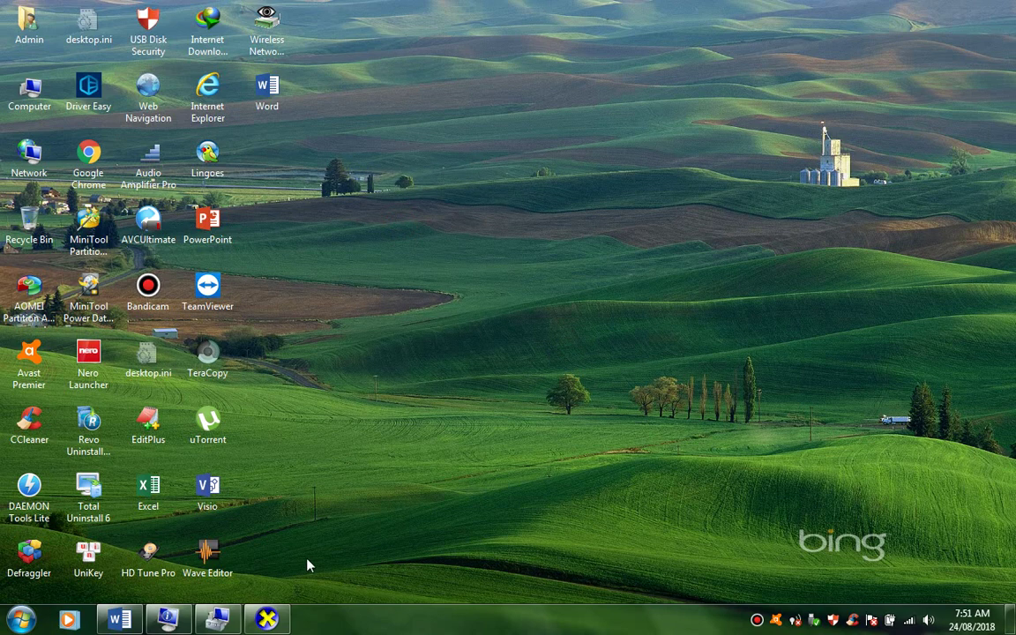
click(260, 622)
click(260, 622)
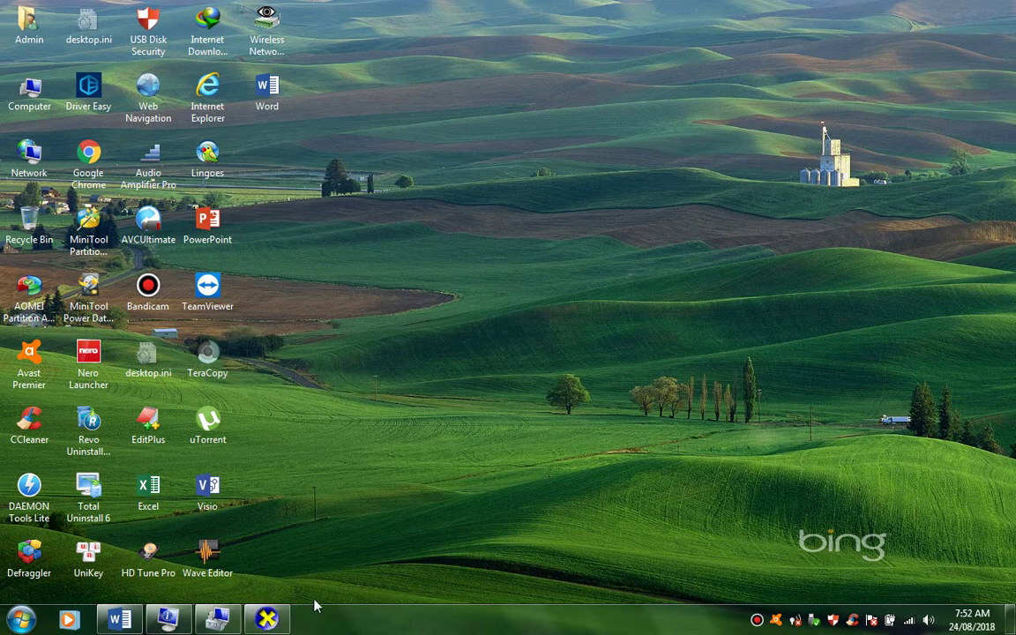